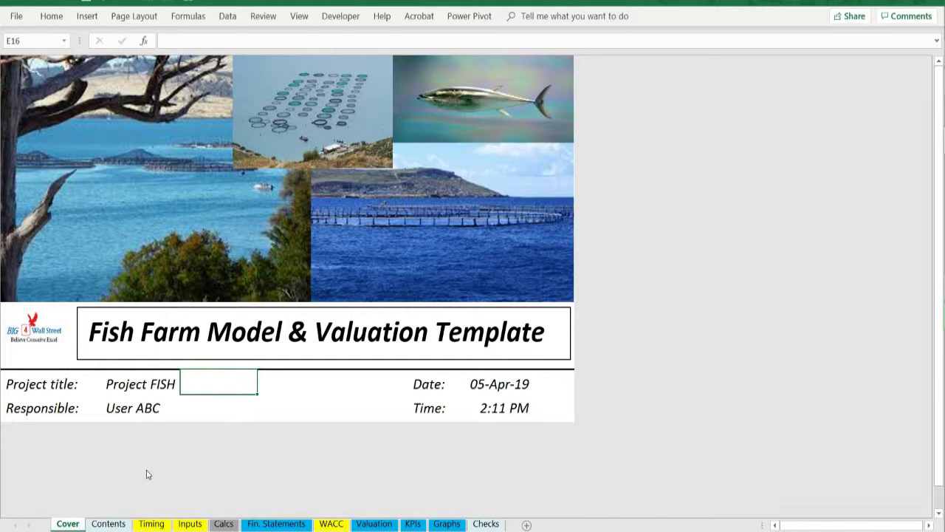
# Follow the Contents links to the Inputs and Fin. Statements sheets, returning to Contents after each
pyautogui.click(124, 524)
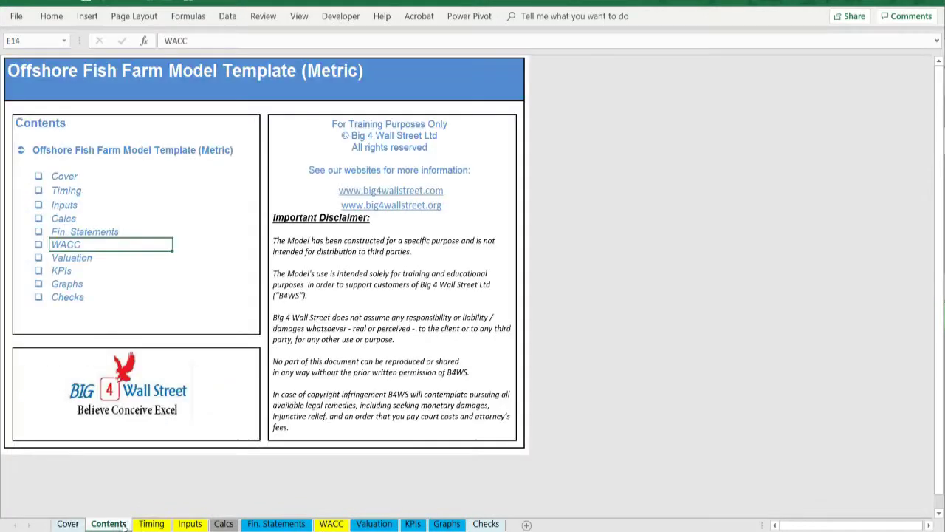
pyautogui.click(76, 205)
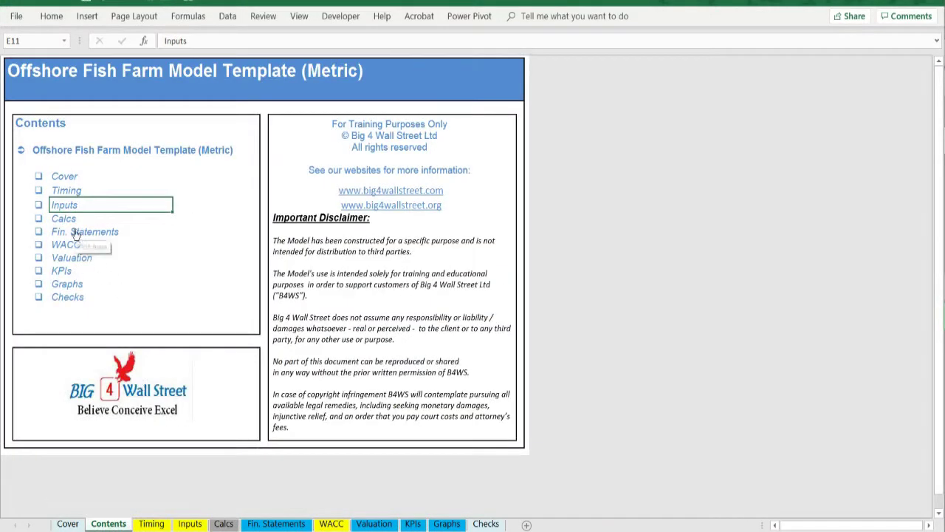
pyautogui.click(76, 233)
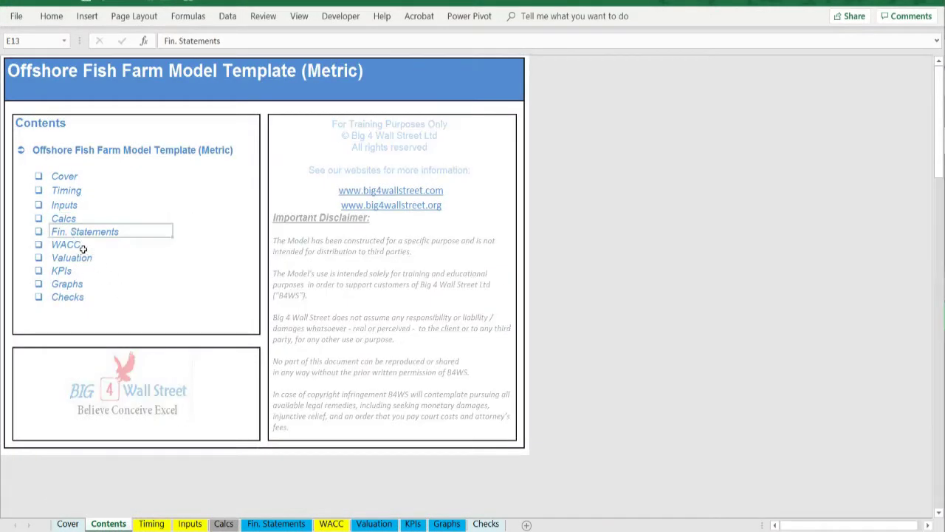
pyautogui.click(108, 524)
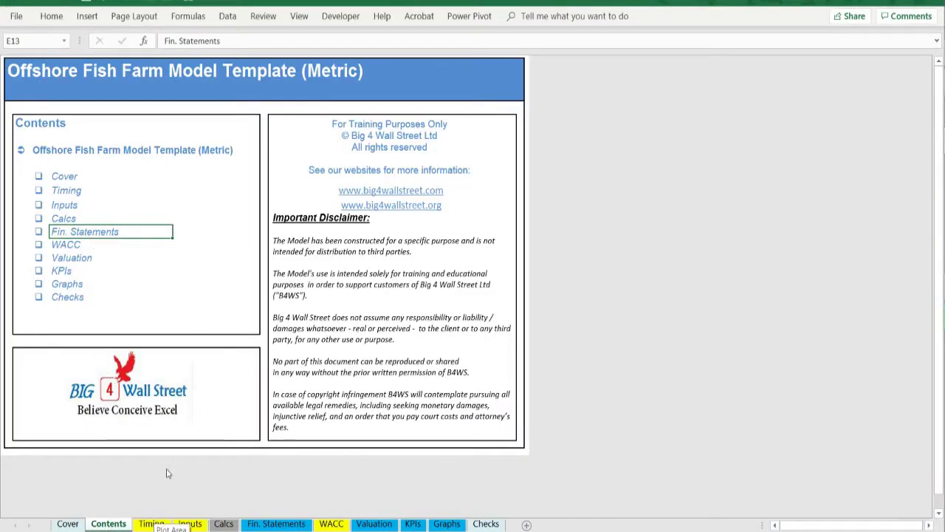
pyautogui.click(158, 524)
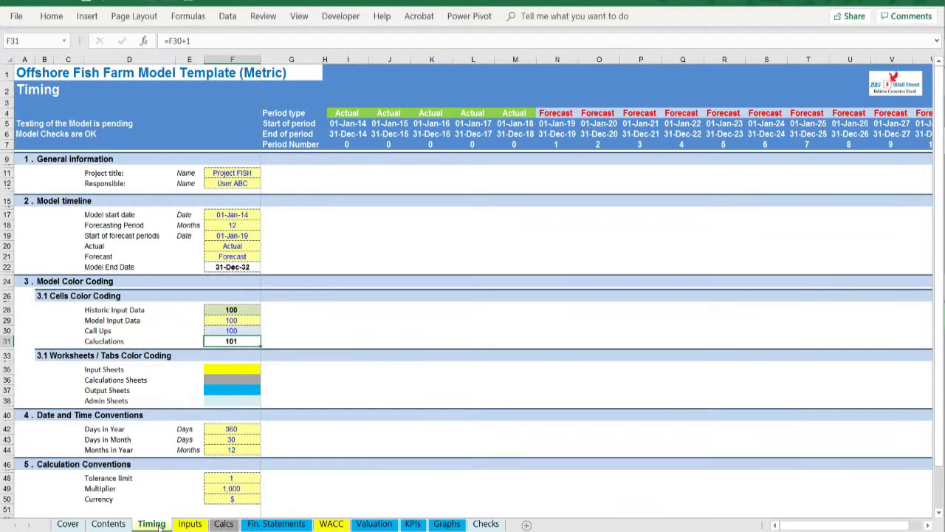
pyautogui.click(235, 173)
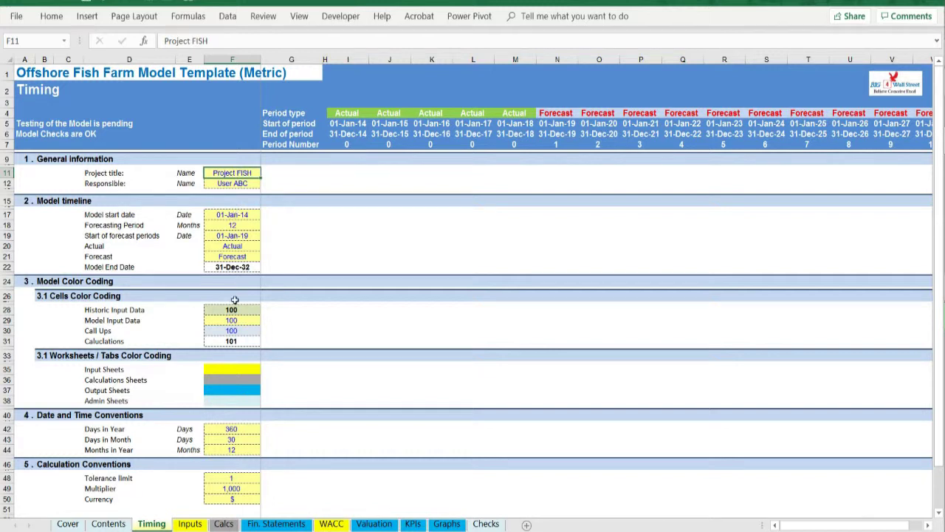
pyautogui.moveTo(233, 310); pyautogui.dragTo(235, 341)
pyautogui.moveTo(117, 317); pyautogui.dragTo(214, 320)
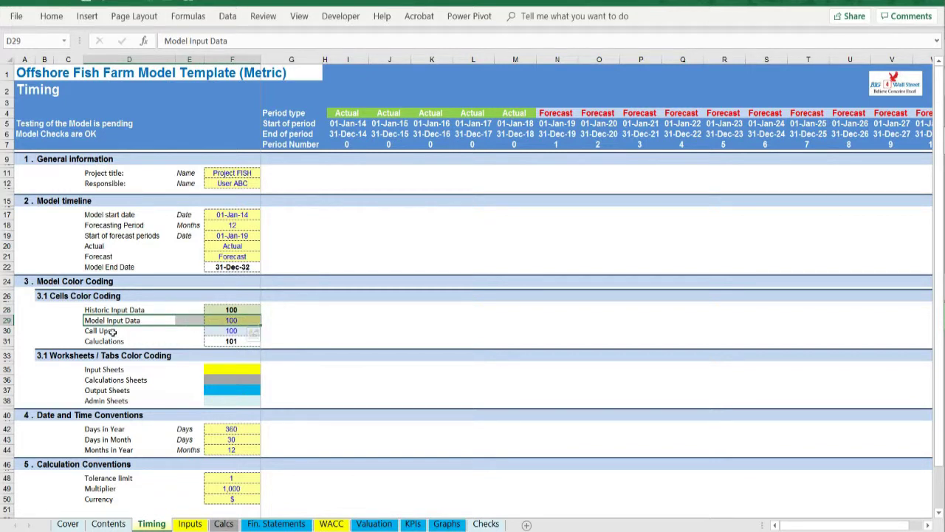
pyautogui.moveTo(112, 331); pyautogui.dragTo(215, 331)
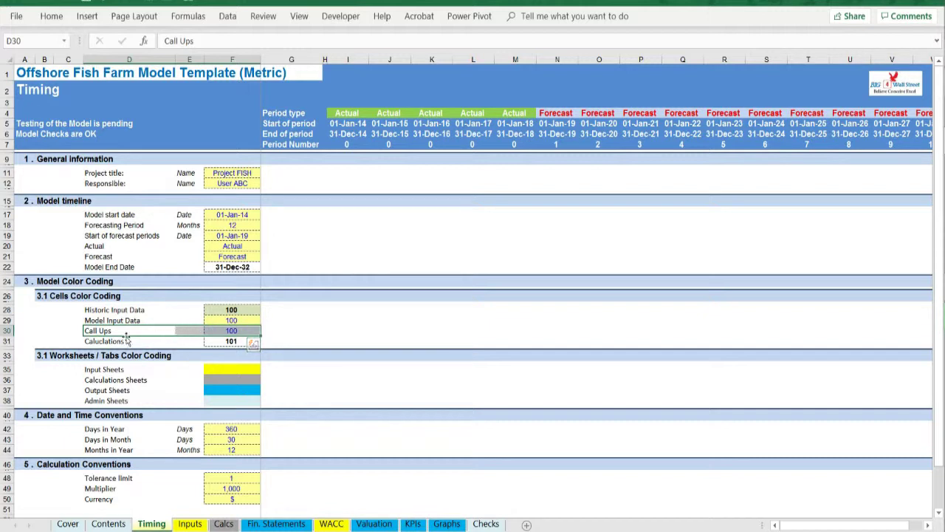
pyautogui.moveTo(114, 341); pyautogui.dragTo(213, 341)
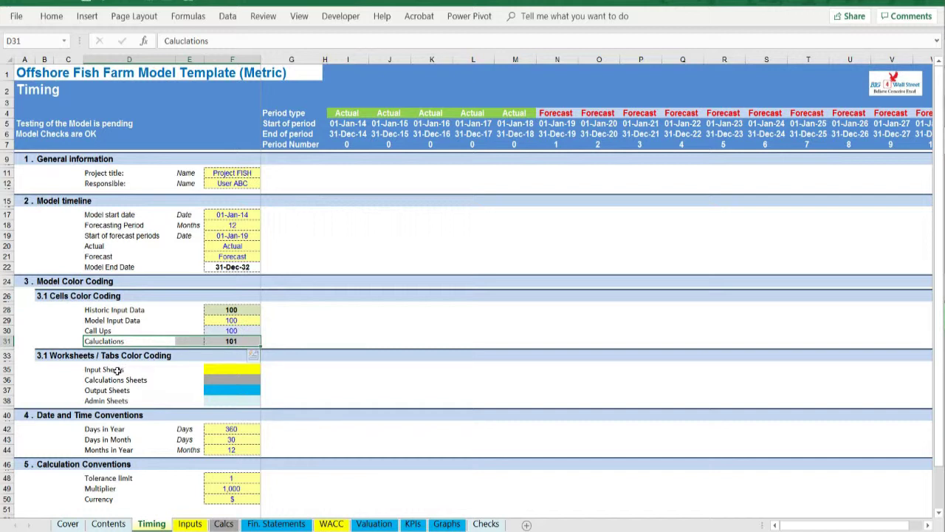
pyautogui.click(117, 371)
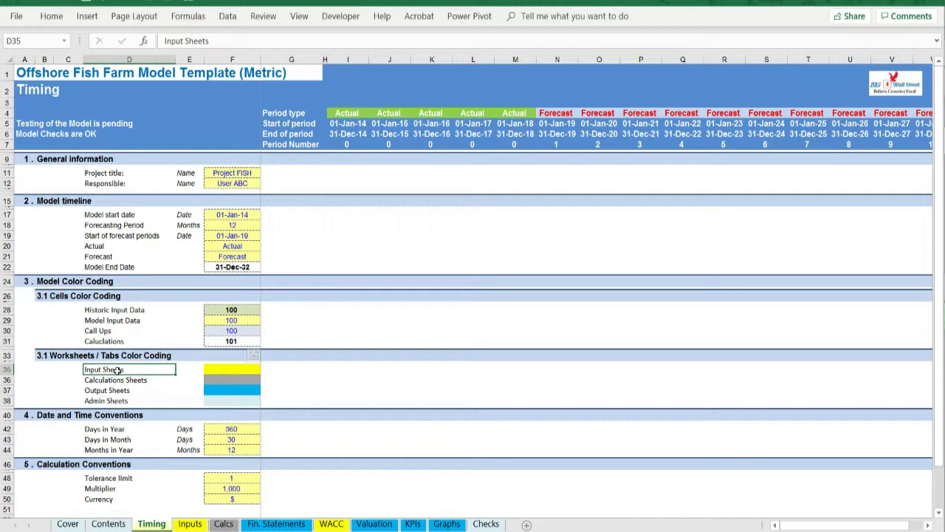
pyautogui.moveTo(117, 370); pyautogui.dragTo(214, 367)
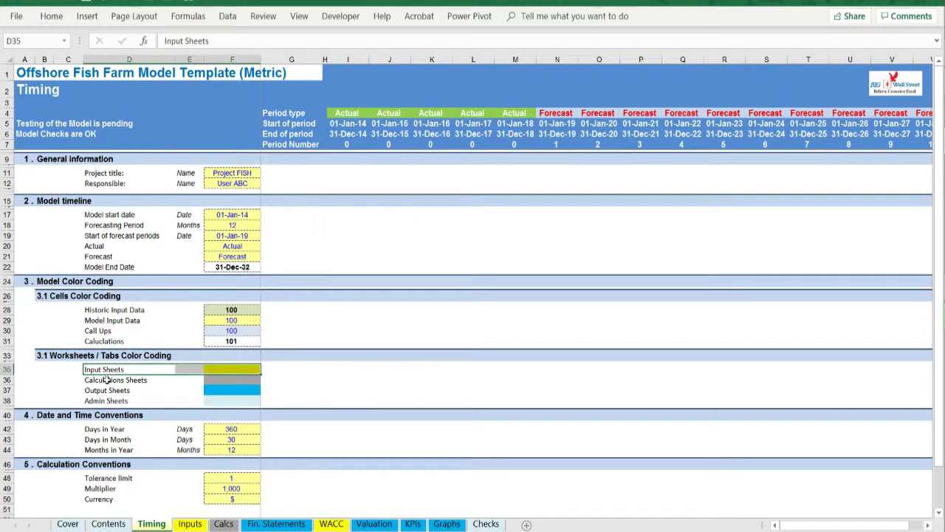
pyautogui.moveTo(105, 380); pyautogui.dragTo(228, 378)
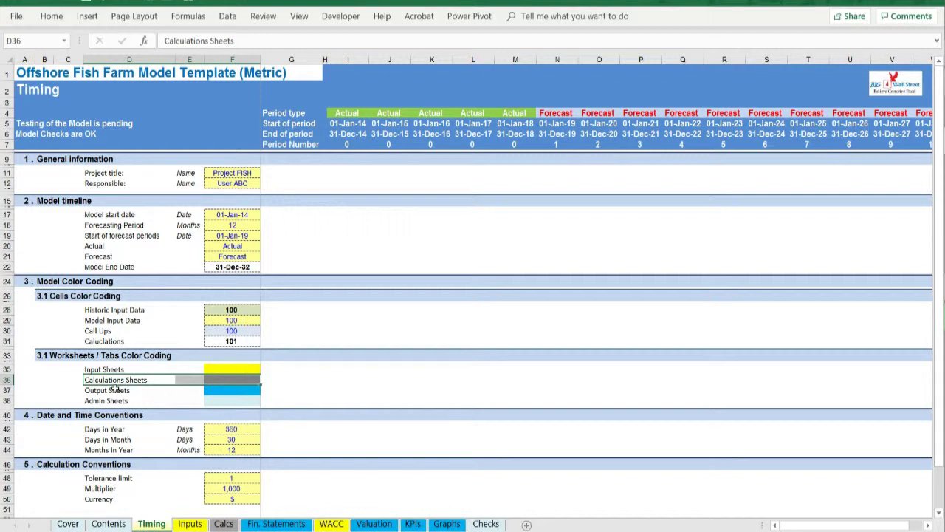
pyautogui.moveTo(114, 390); pyautogui.dragTo(229, 391)
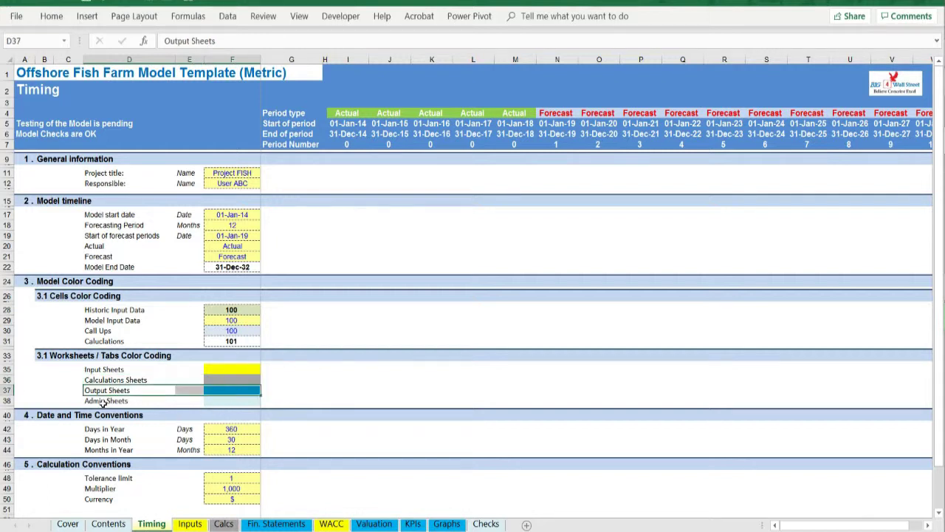
pyautogui.moveTo(103, 403); pyautogui.dragTo(225, 401)
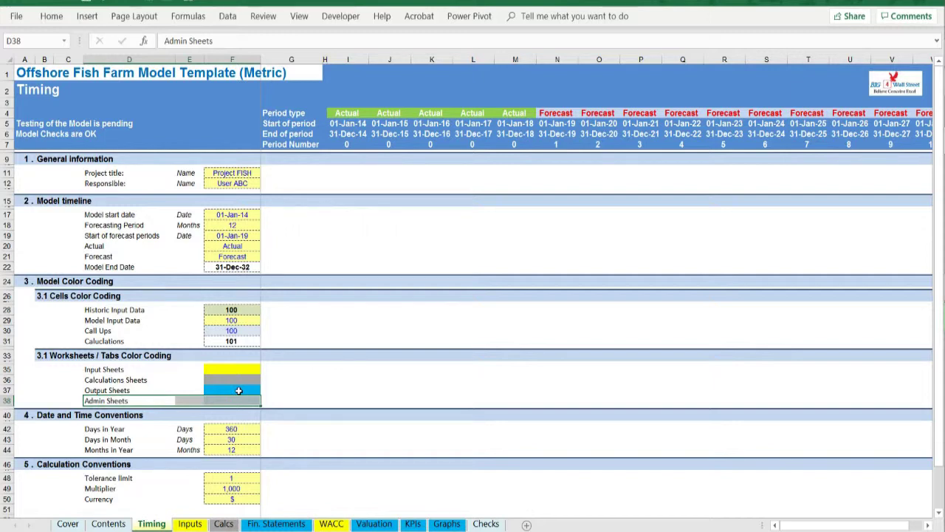
pyautogui.click(190, 524)
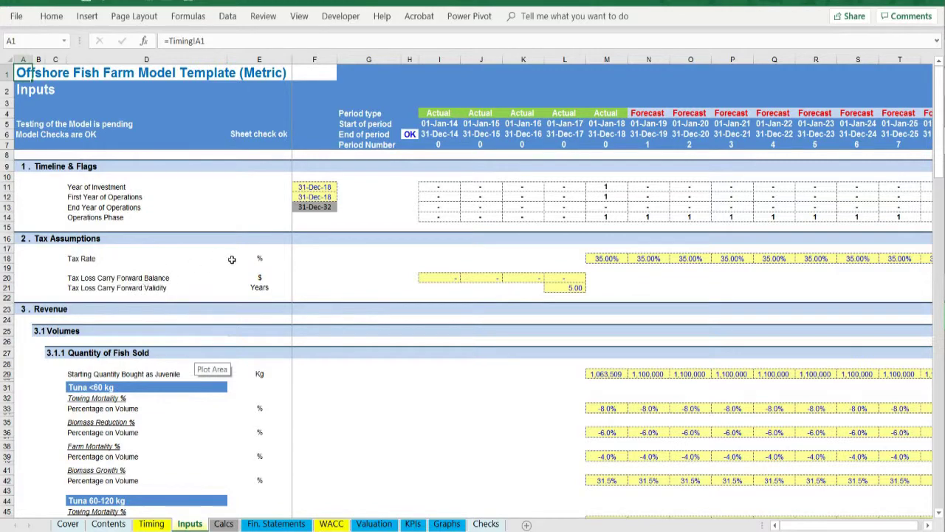
pyautogui.scroll(-2, 26, 325)
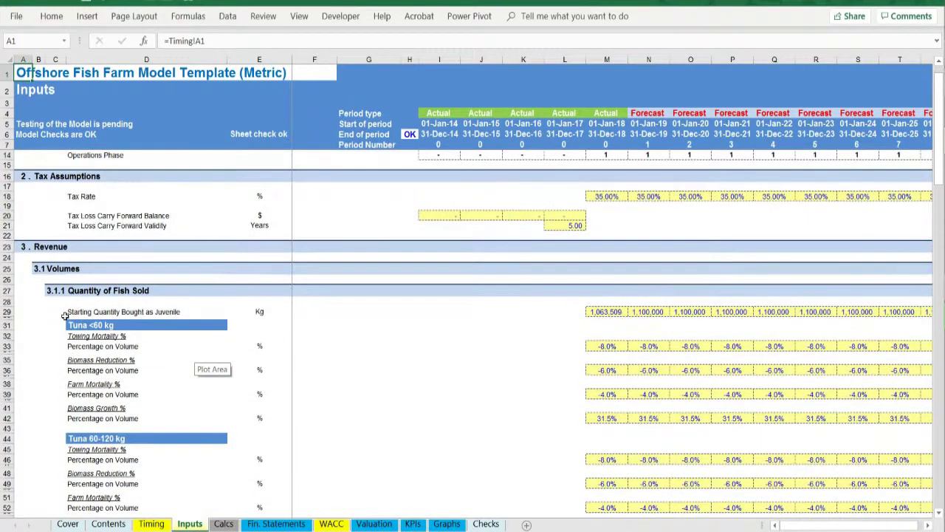
pyautogui.click(49, 291)
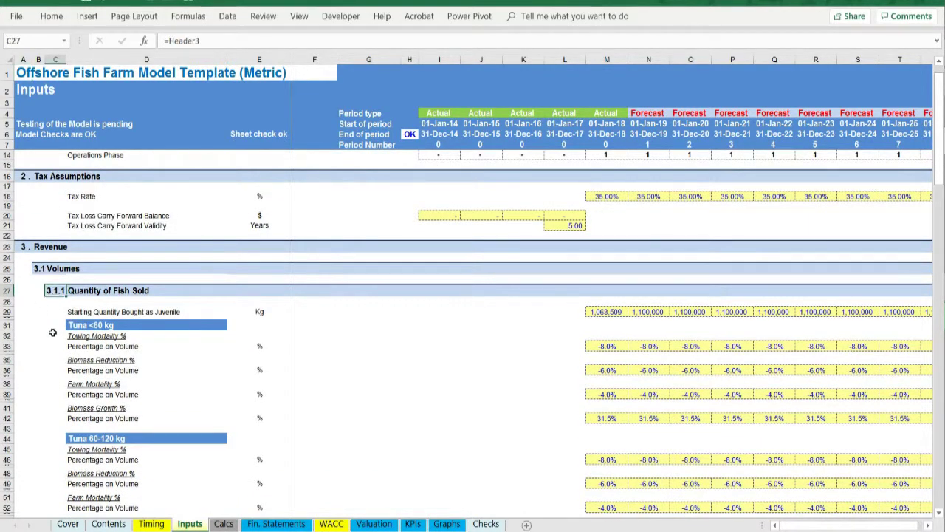
pyautogui.scroll(-10, 59, 325)
pyautogui.click(50, 383)
pyautogui.scroll(-5, 51, 383)
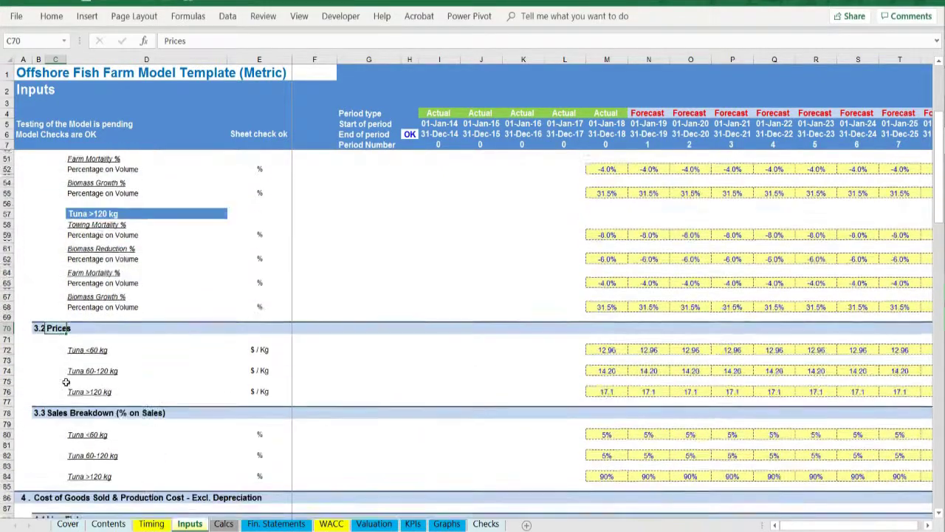
pyautogui.click(58, 334)
pyautogui.scroll(-6, 66, 338)
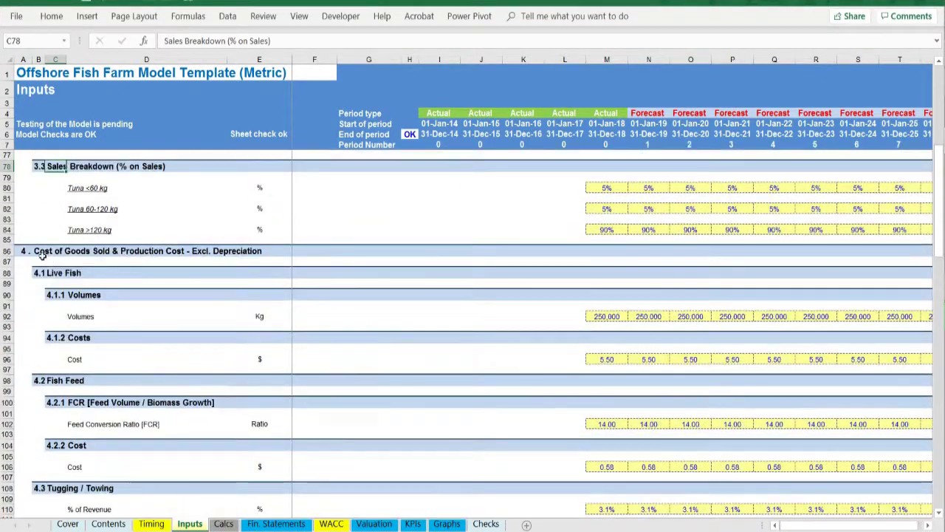
pyautogui.click(38, 273)
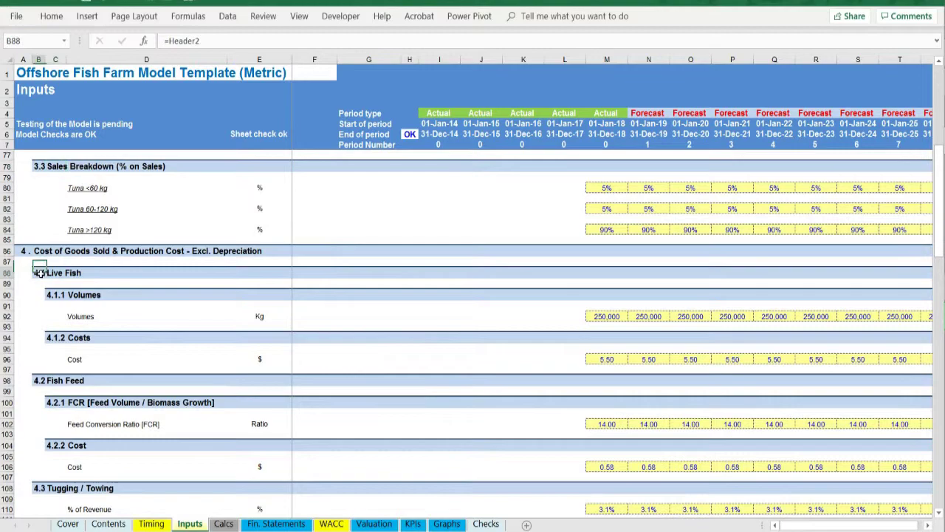
pyautogui.scroll(-10, 34, 285)
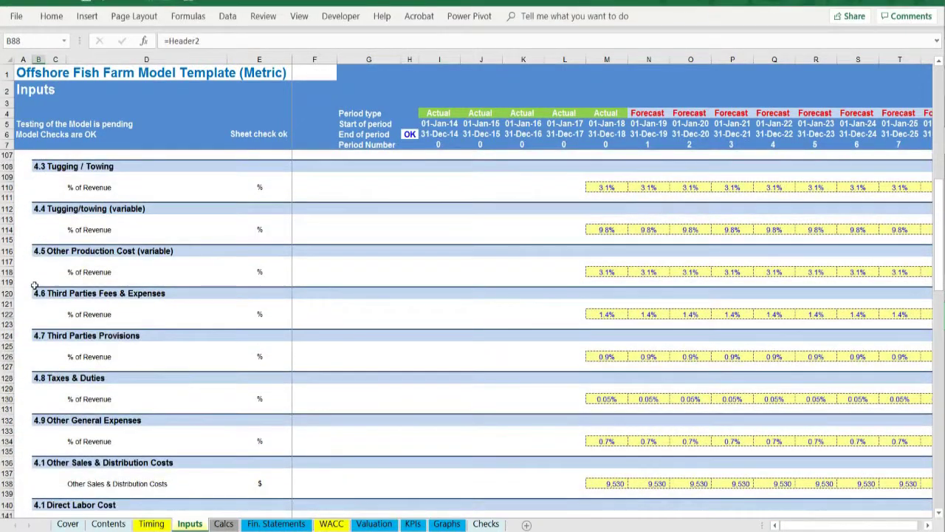
pyautogui.scroll(-5, 34, 285)
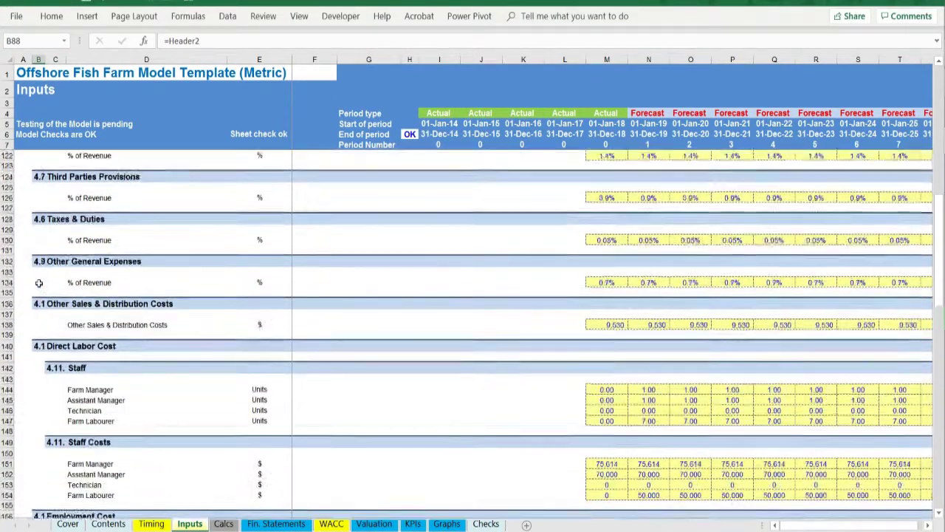
pyautogui.scroll(-13, 38, 282)
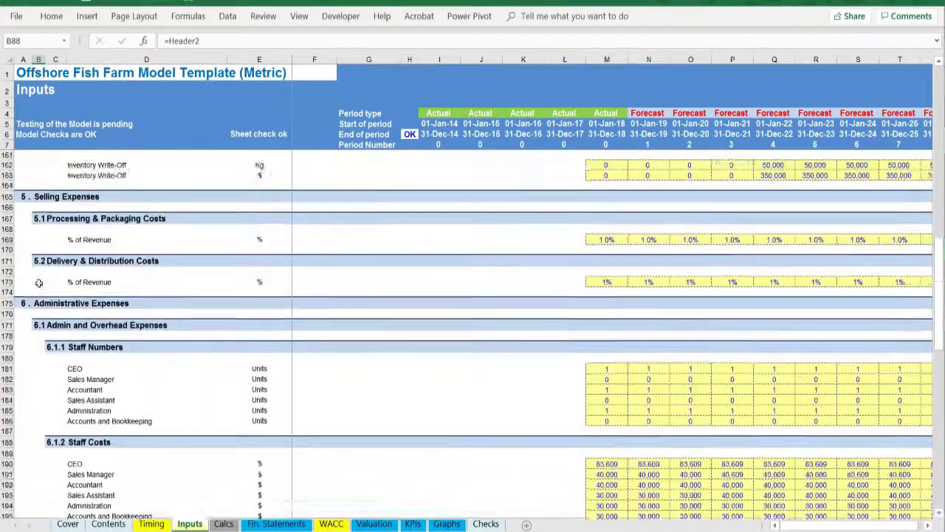
pyautogui.scroll(-10, 39, 283)
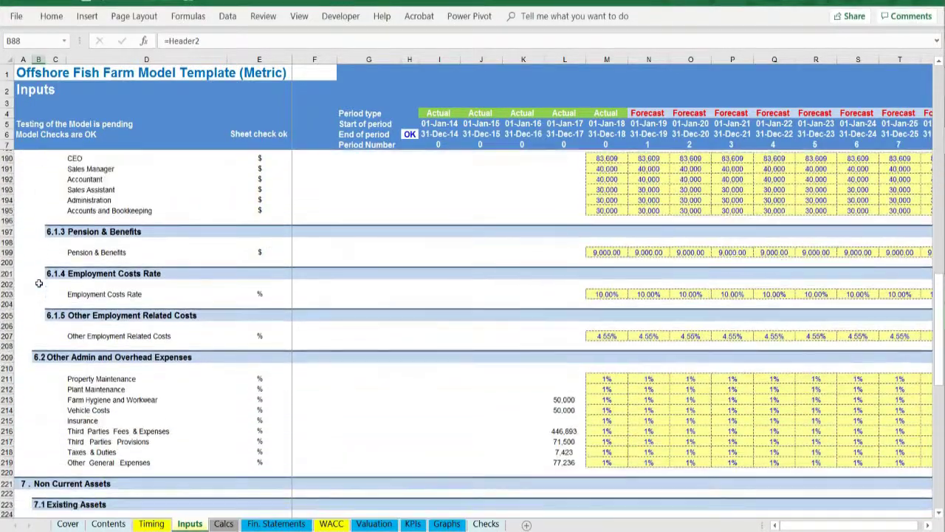
pyautogui.scroll(-8, 38, 283)
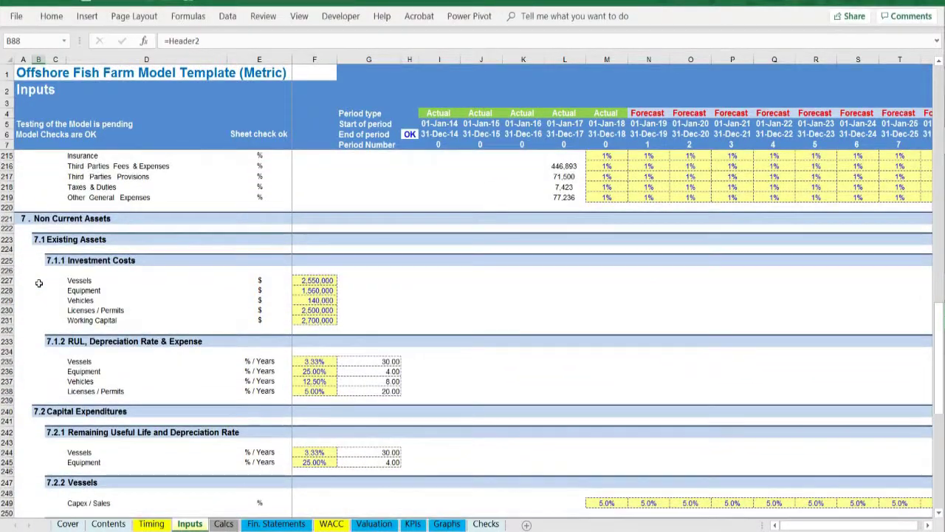
pyautogui.scroll(-4, 38, 283)
pyautogui.scroll(-2, 38, 283)
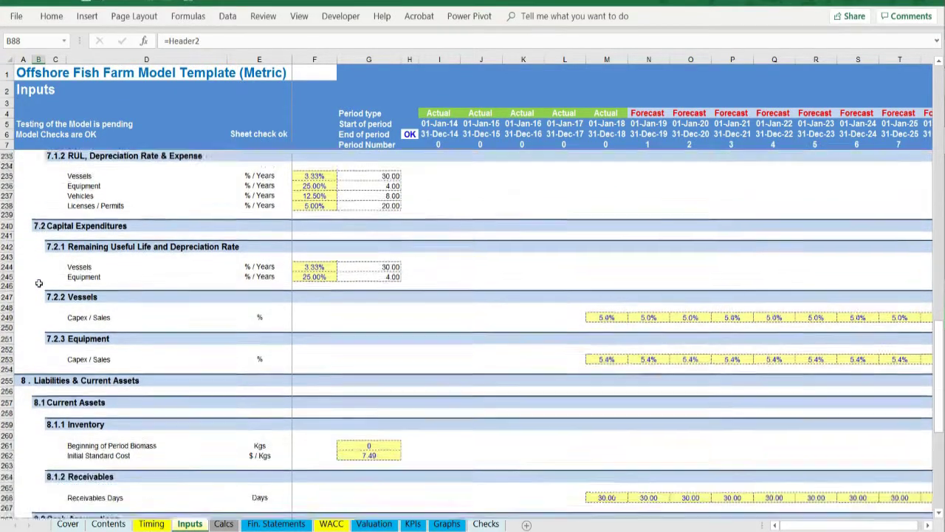
pyautogui.scroll(-4, 39, 282)
pyautogui.scroll(-3, 38, 283)
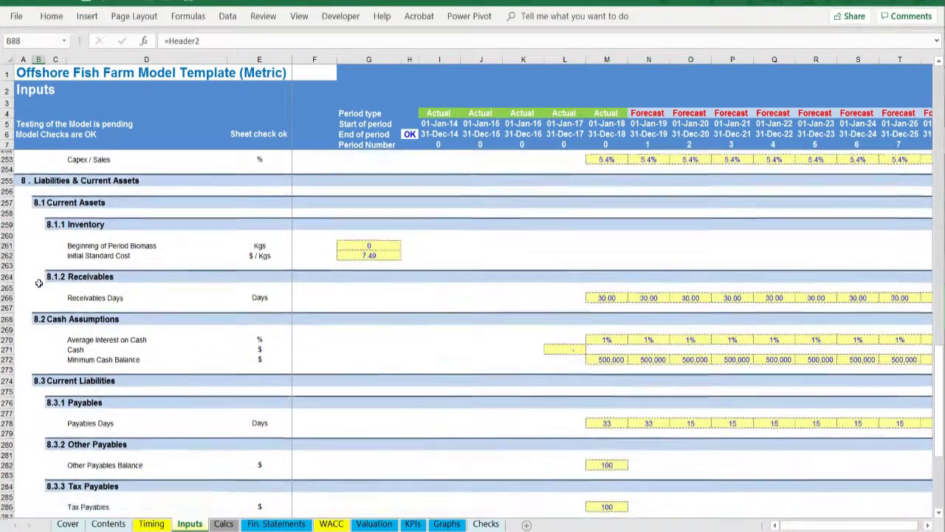
pyautogui.scroll(-3, 38, 283)
pyautogui.scroll(-2, 39, 283)
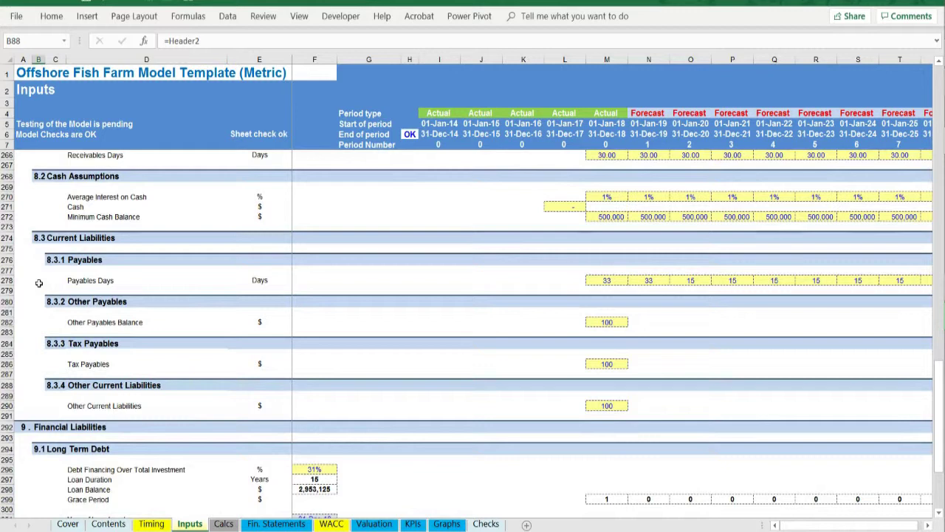
pyautogui.scroll(-5, 38, 282)
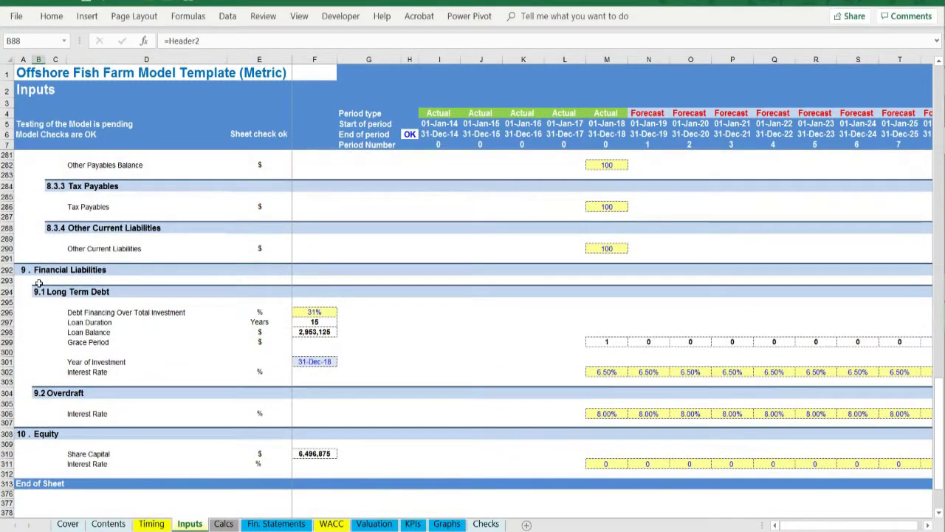
pyautogui.scroll(1, 38, 283)
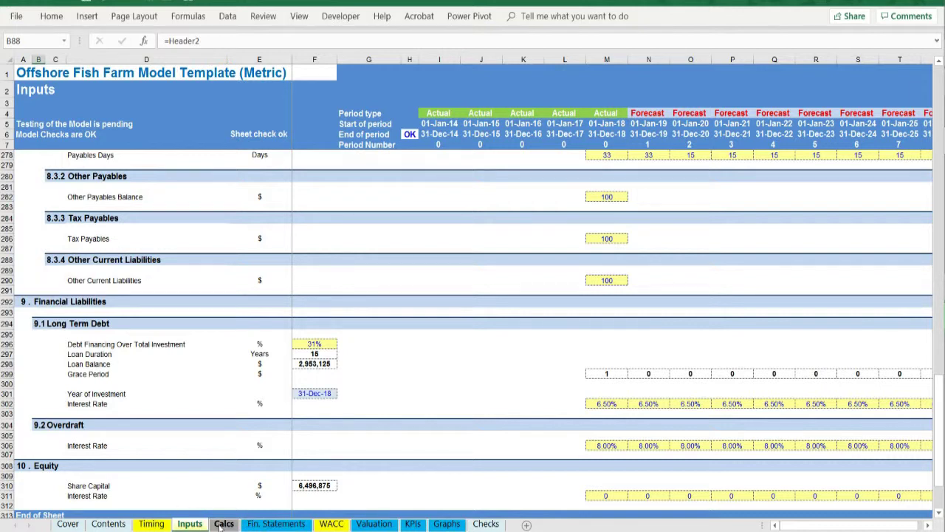
pyautogui.click(331, 524)
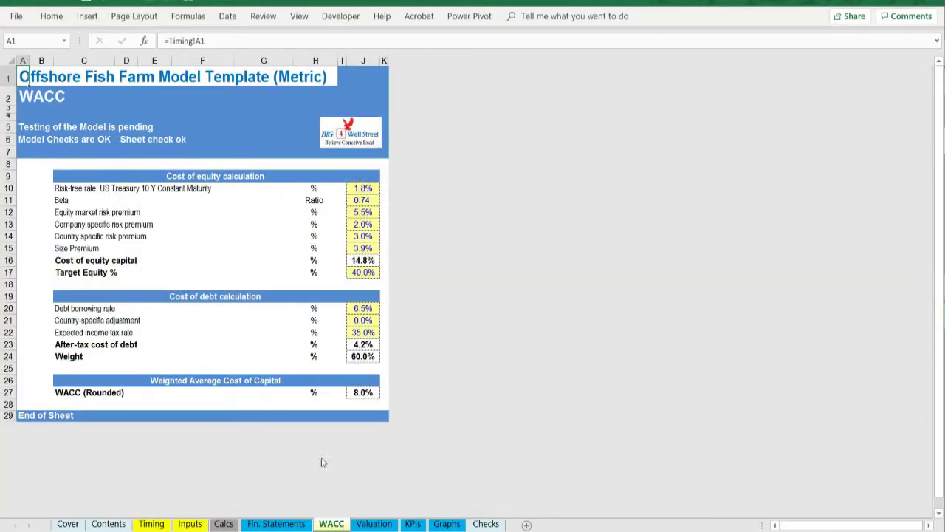
pyautogui.click(197, 524)
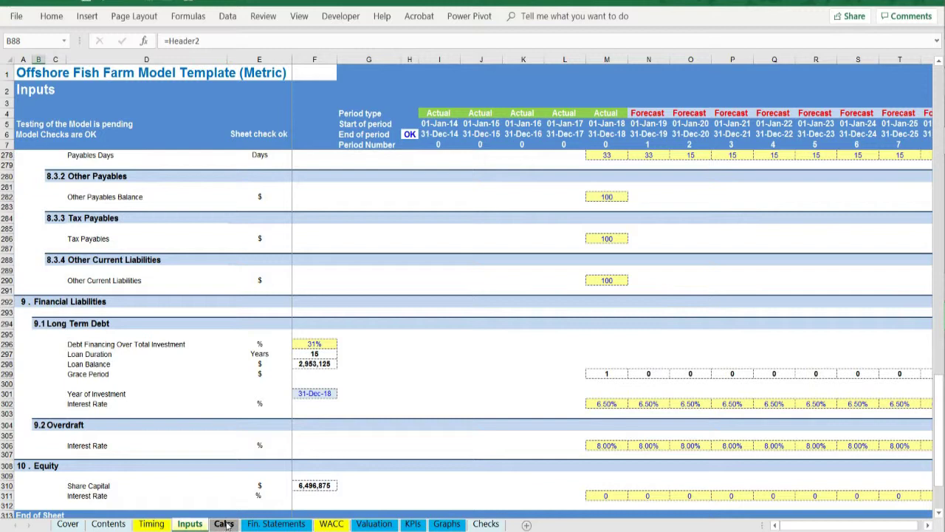
# On the Calcs sheet, scroll down from cell B20 through the calculations
pyautogui.click(225, 525)
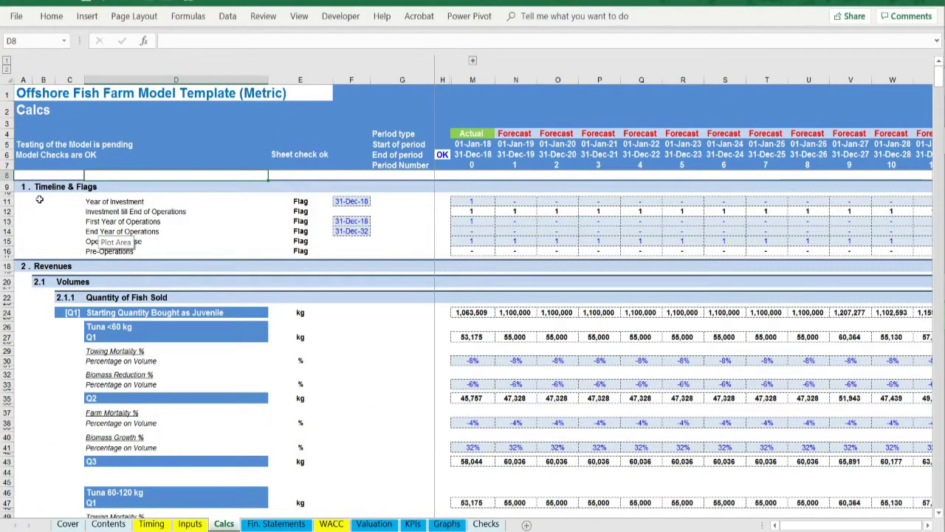
pyautogui.click(44, 282)
pyautogui.scroll(-6, 47, 318)
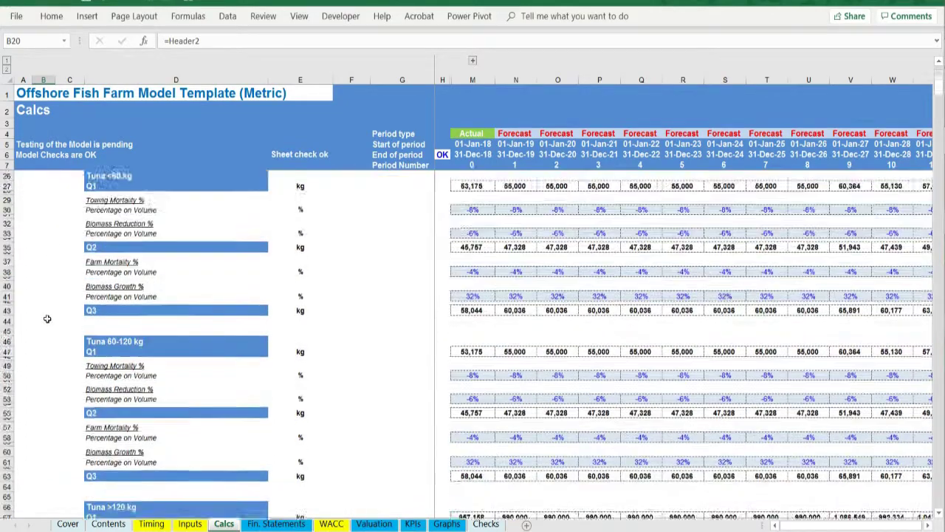
pyautogui.scroll(-15, 47, 318)
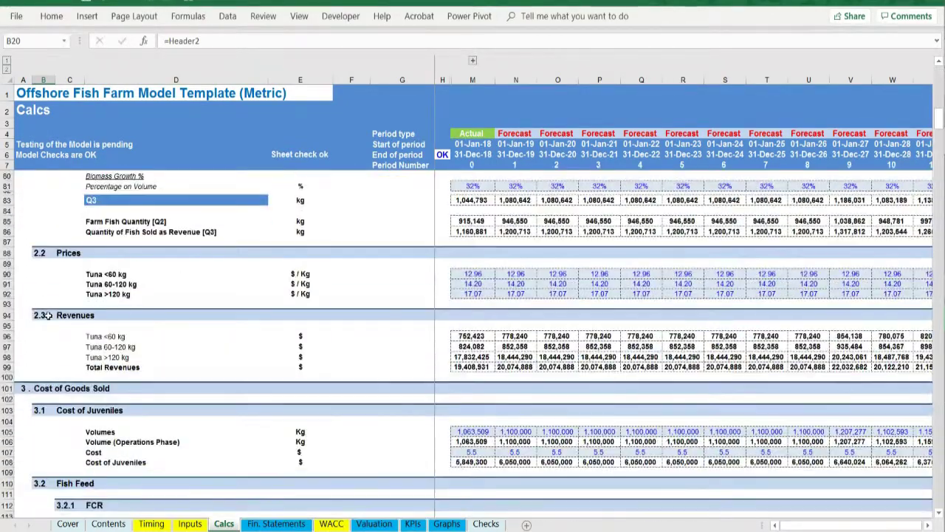
pyautogui.scroll(-8, 45, 315)
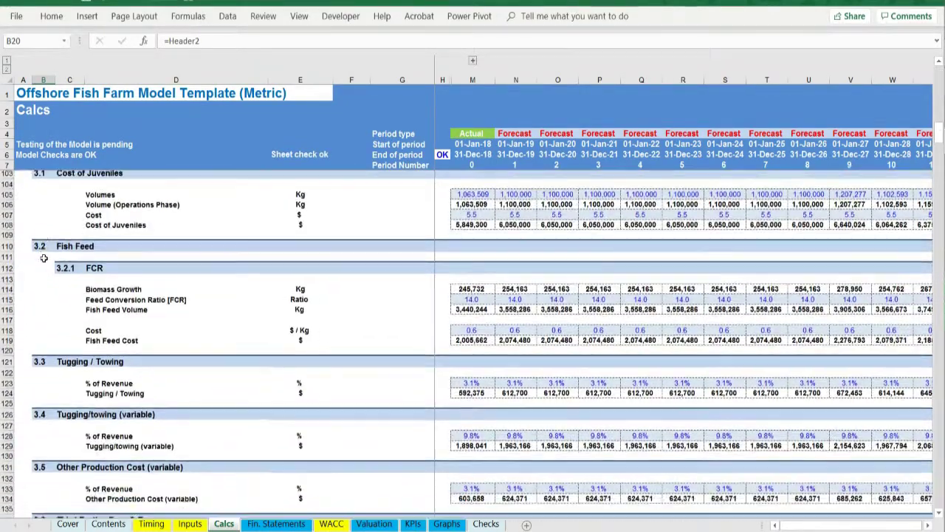
pyautogui.scroll(-14, 44, 258)
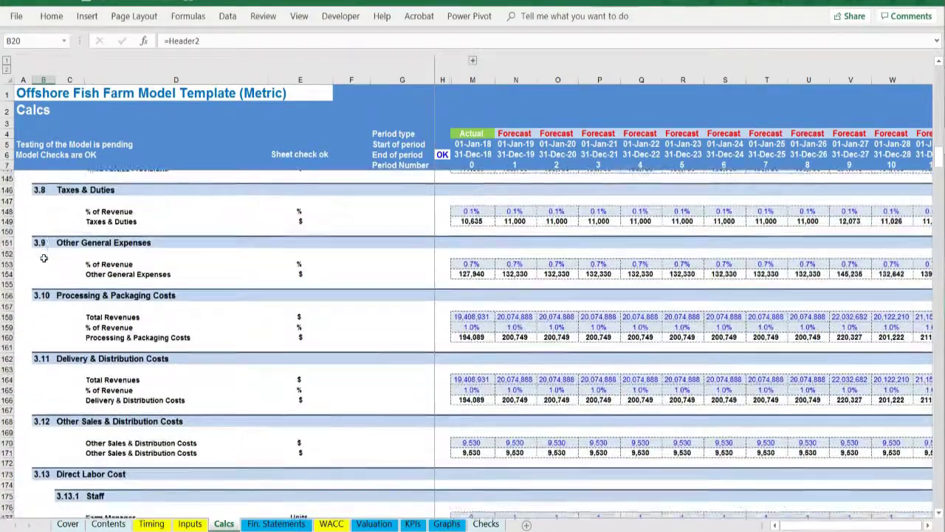
pyautogui.scroll(-20, 43, 257)
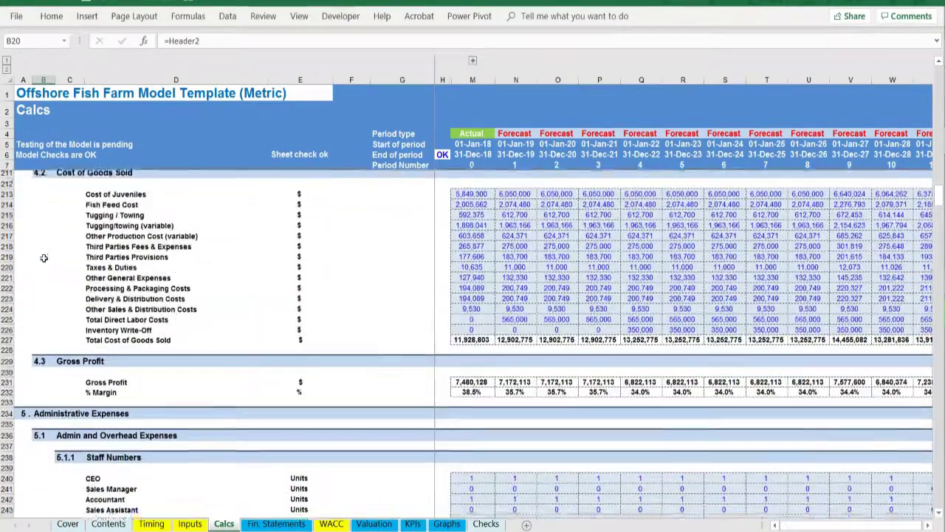
pyautogui.scroll(-20, 43, 258)
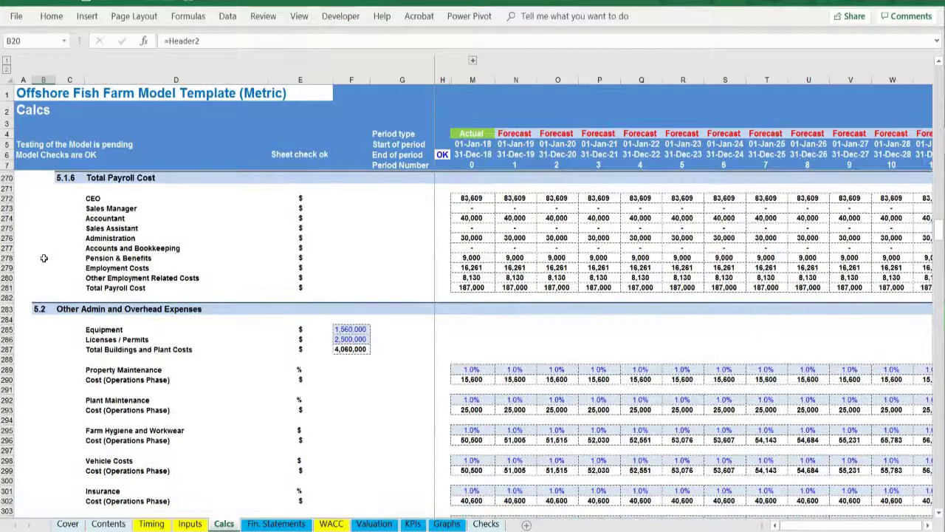
pyautogui.scroll(-20, 43, 258)
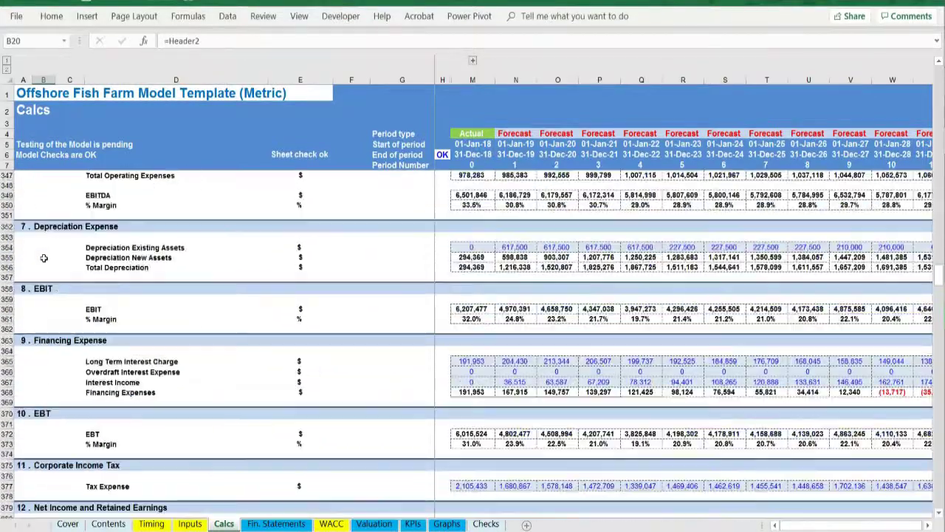
pyautogui.scroll(-6, 44, 258)
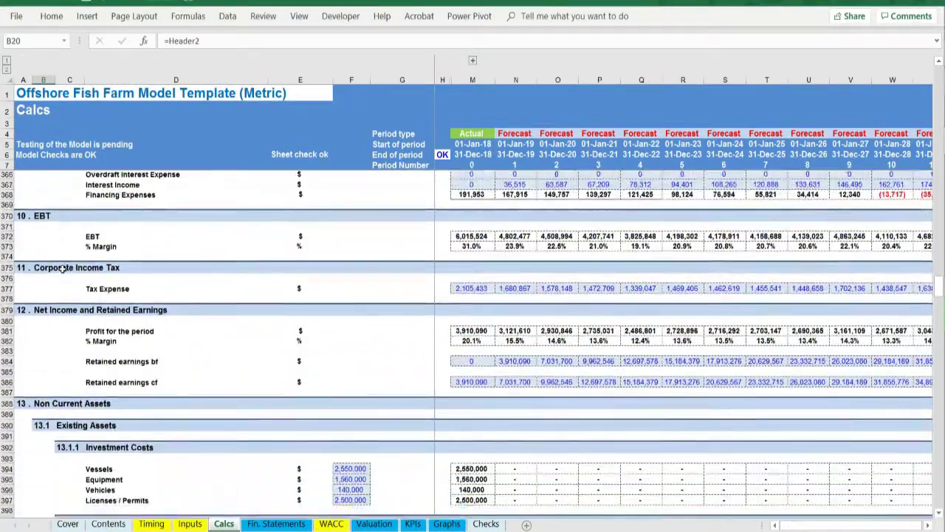
pyautogui.scroll(-16, 62, 270)
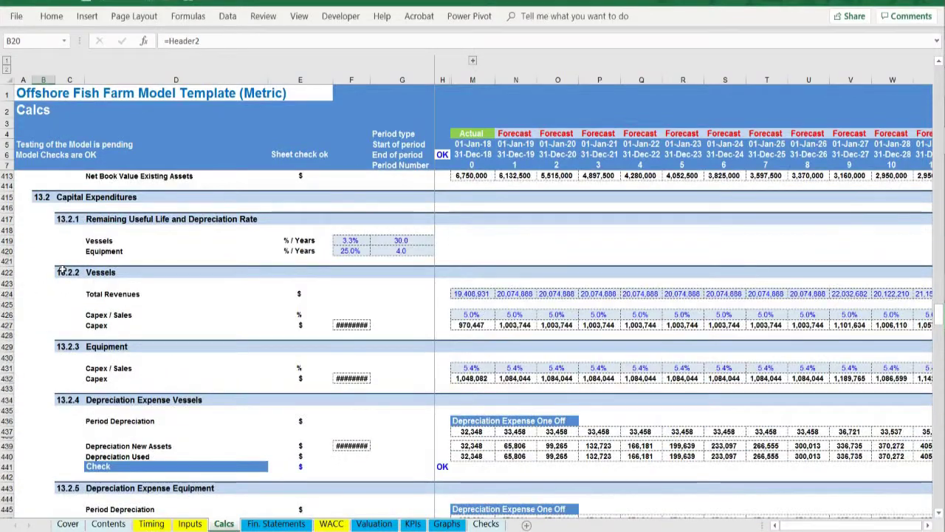
pyautogui.scroll(-4, 63, 270)
pyautogui.scroll(-11, 96, 260)
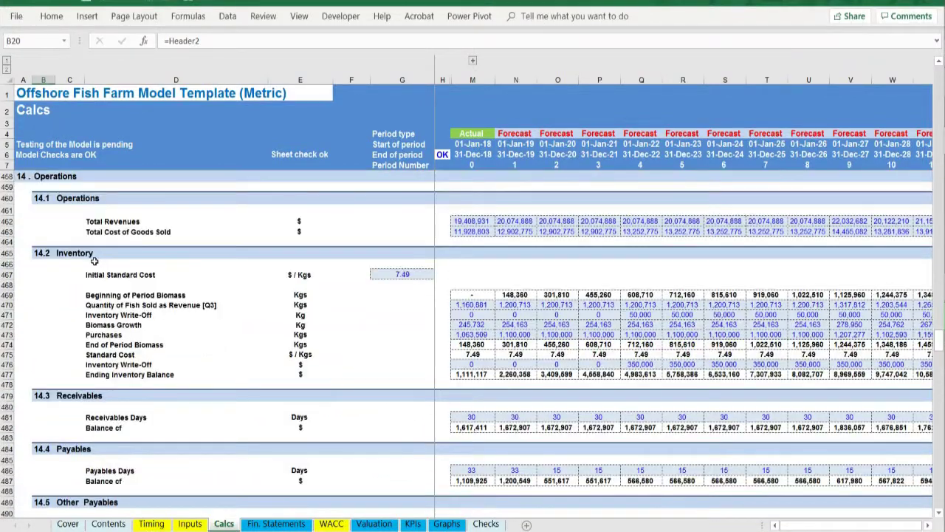
pyautogui.scroll(-12, 95, 261)
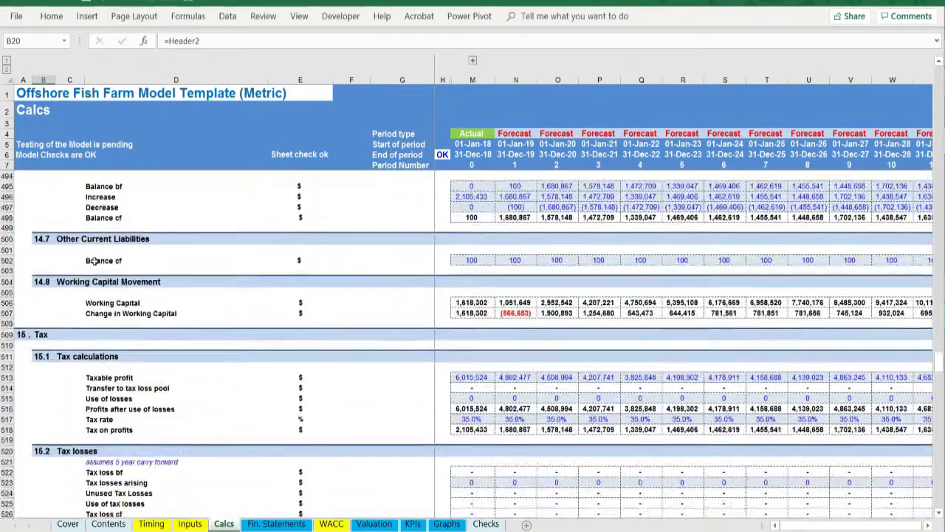
pyautogui.scroll(-11, 92, 261)
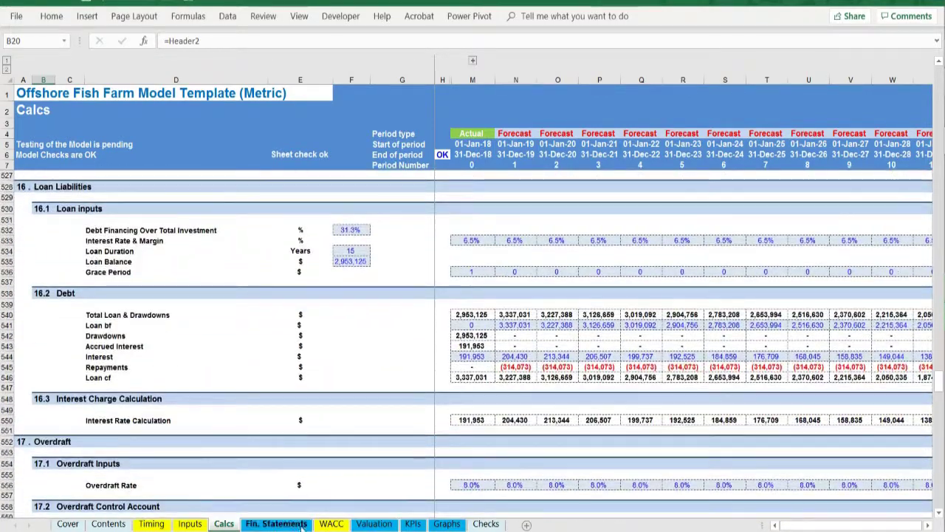
# Scroll down the Fin. Statements sheet through the income statement, balance sheet and cash flow
pyautogui.click(288, 526)
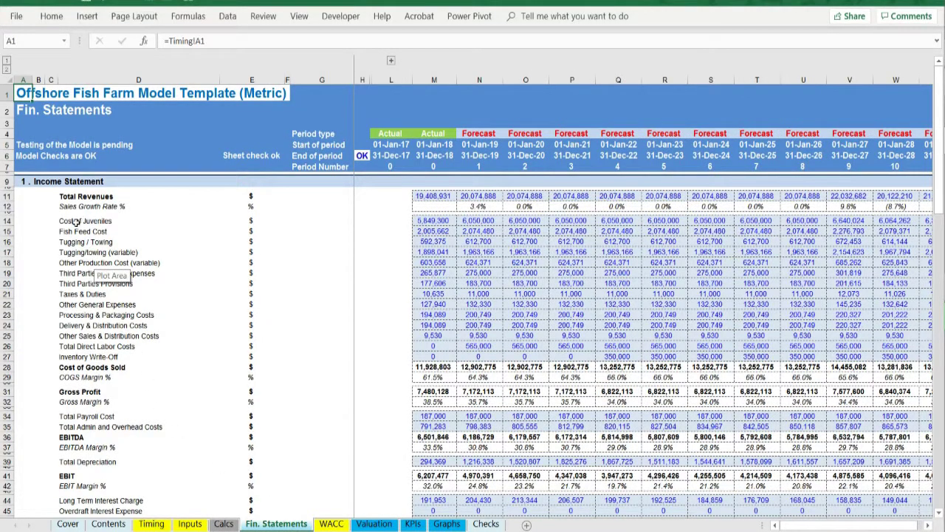
pyautogui.scroll(-20, 33, 253)
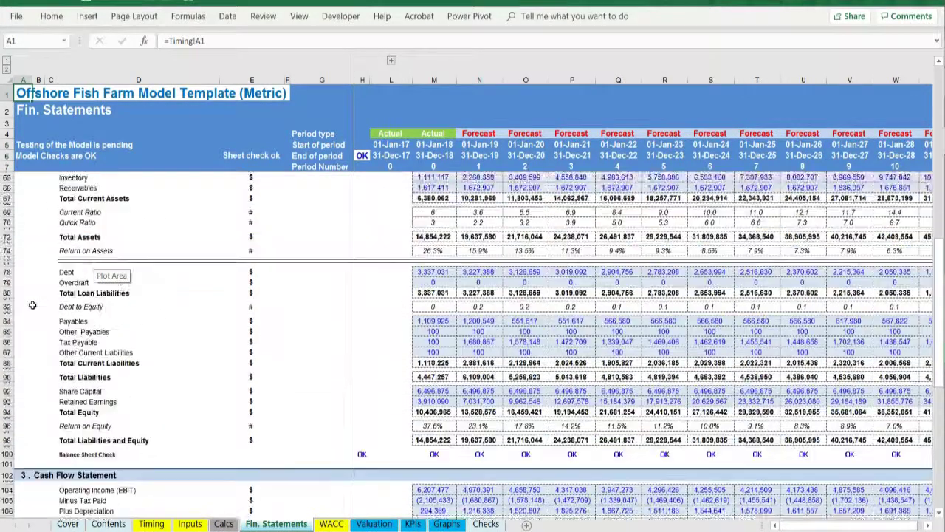
pyautogui.scroll(-6, 35, 306)
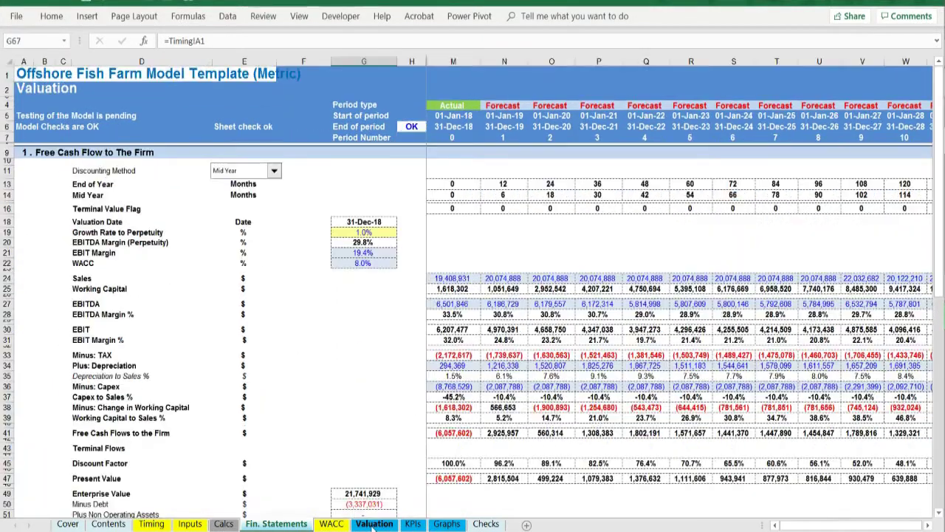
# Highlight the Equity Value row (22,056,432), then the Return on Equity and NPV/IRR sections
pyautogui.scroll(-9, 41, 264)
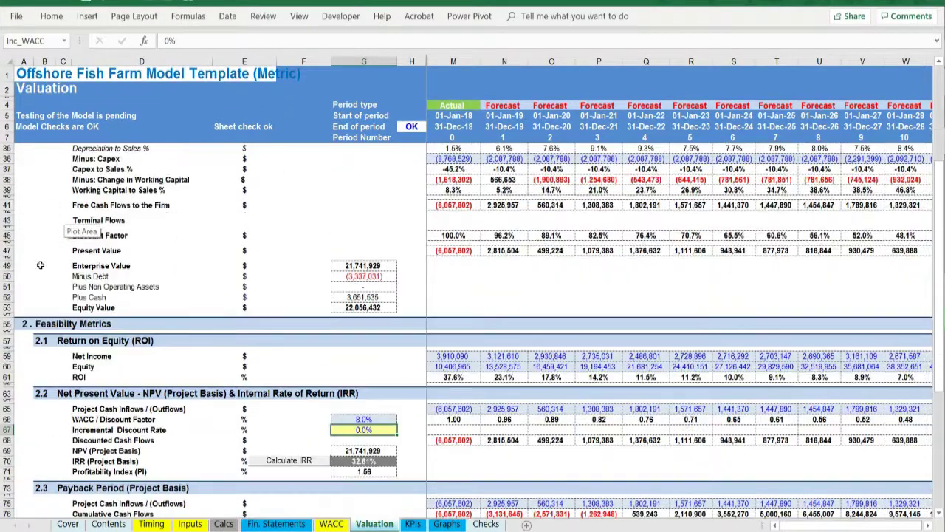
pyautogui.moveTo(116, 307); pyautogui.dragTo(377, 308)
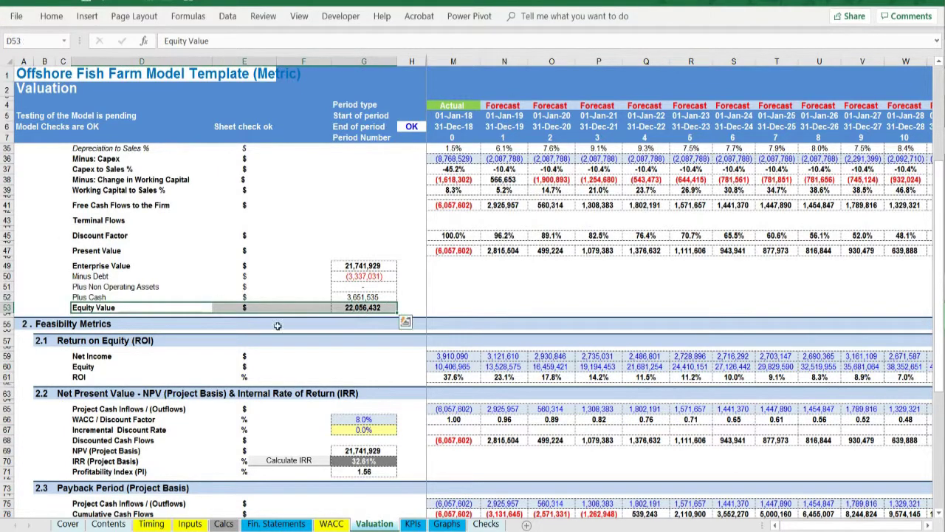
pyautogui.scroll(-3, 59, 289)
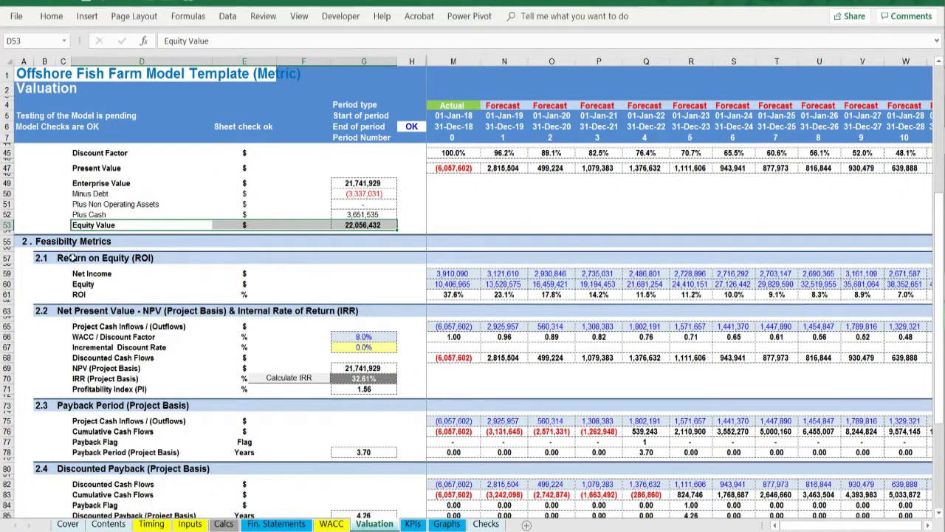
pyautogui.click(124, 257)
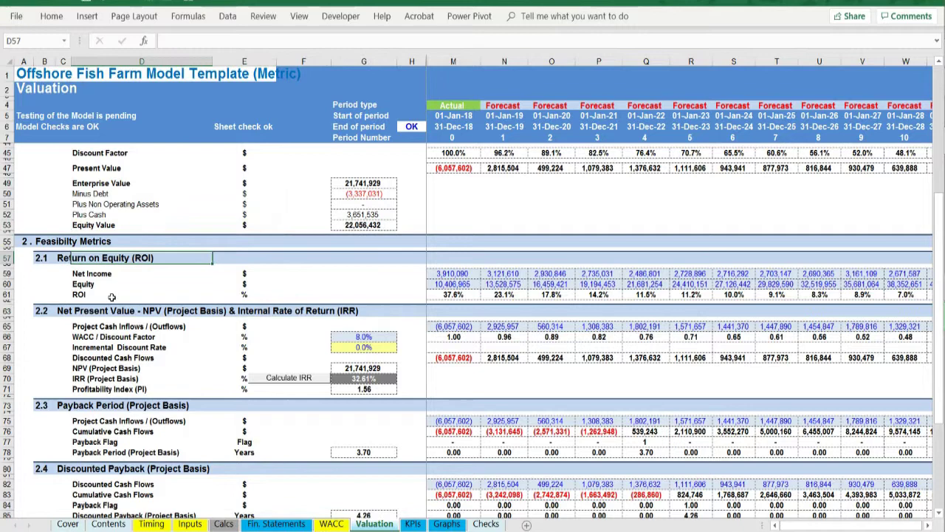
pyautogui.scroll(-1, 111, 296)
pyautogui.click(92, 268)
pyautogui.scroll(-2, 96, 294)
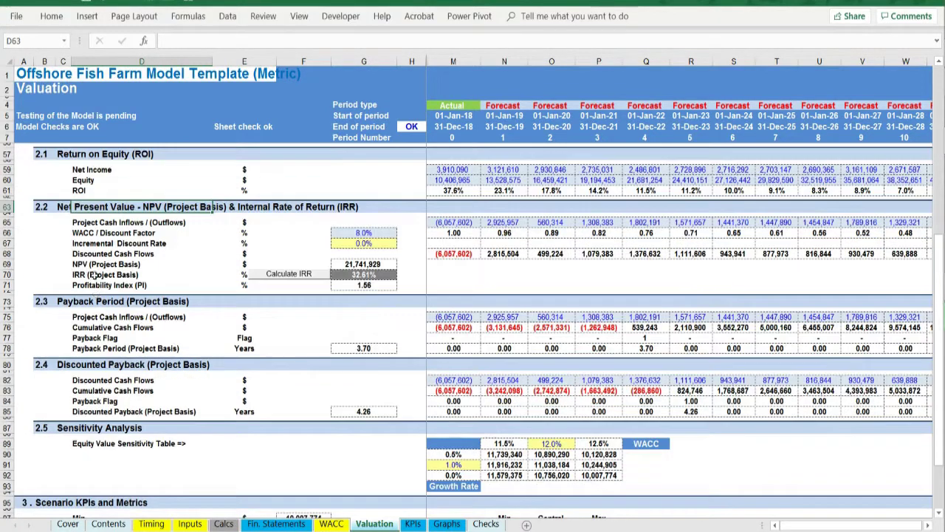
# Highlight the project IRR (32.61%), payback rows (3.70 years) and the WACC-growth sensitivity table
pyautogui.moveTo(92, 274); pyautogui.dragTo(388, 276)
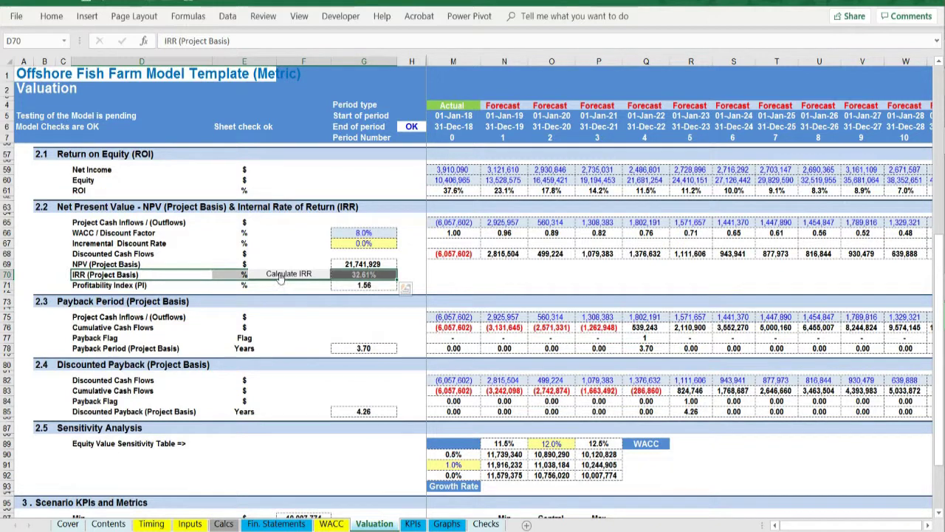
pyautogui.press('Down')
pyautogui.press('Down')
pyautogui.press('Down')
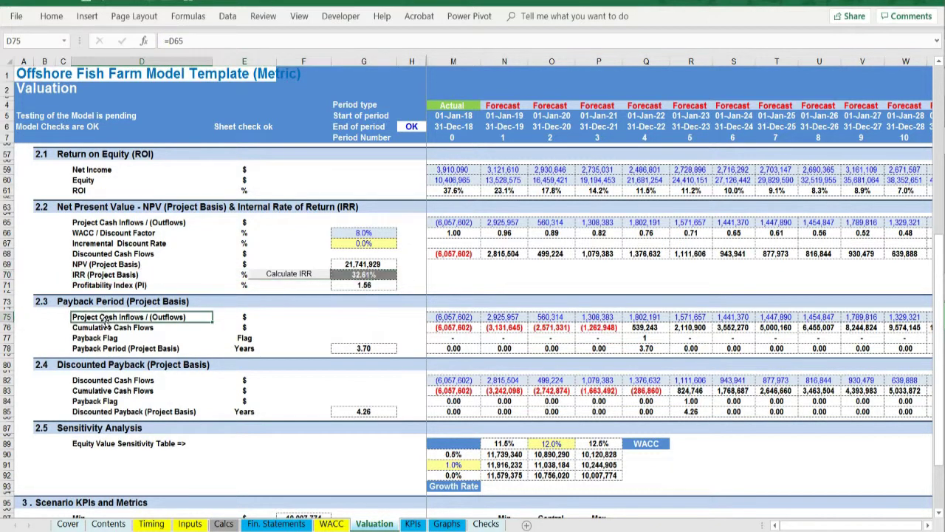
pyautogui.click(114, 285)
pyautogui.moveTo(103, 337); pyautogui.dragTo(103, 348)
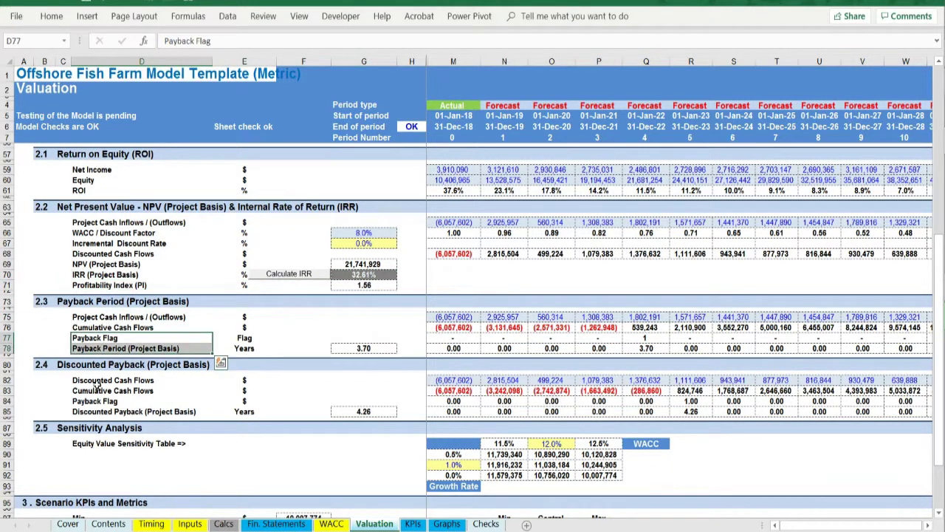
pyautogui.scroll(-1, 94, 389)
pyautogui.scroll(-3, 96, 389)
pyautogui.moveTo(447, 369); pyautogui.dragTo(647, 412)
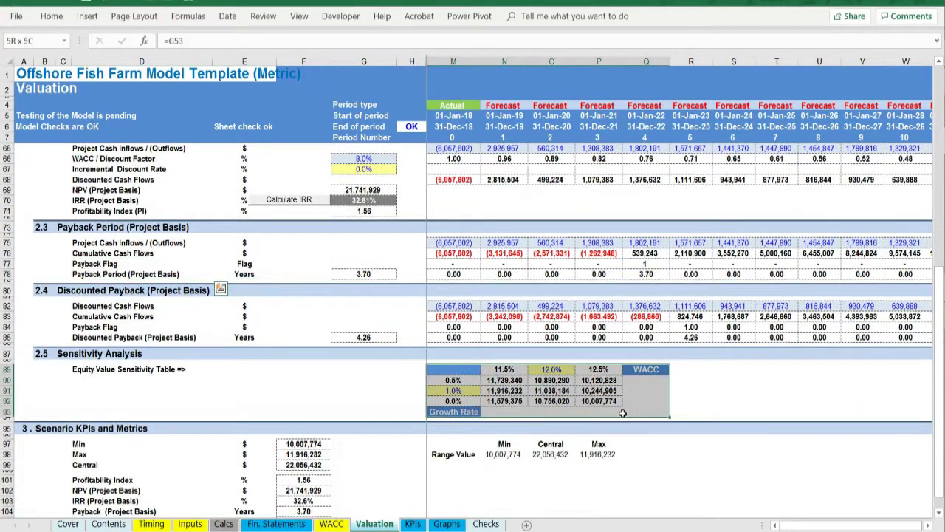
# Review the KPIs income statement, COGS, balance sheet and cash flow highlights and valuation metrics
pyautogui.click(412, 523)
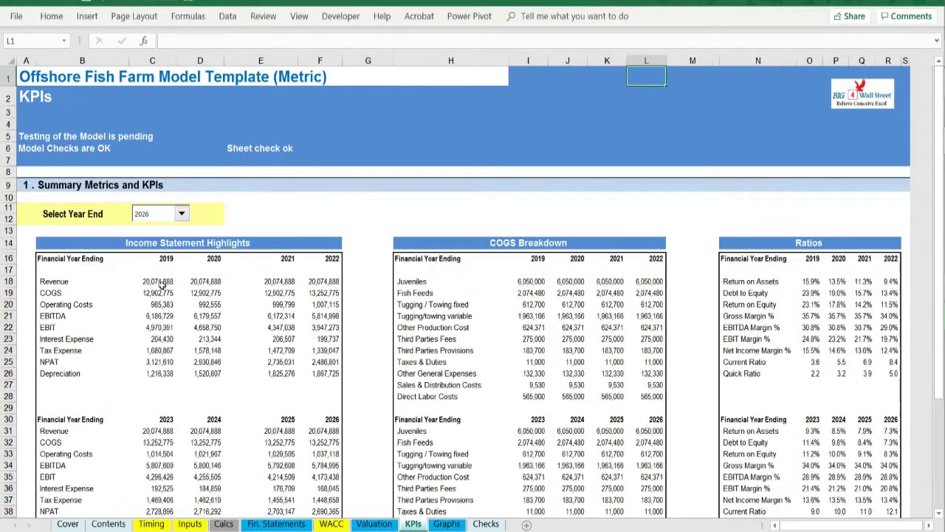
pyautogui.scroll(-3, 140, 262)
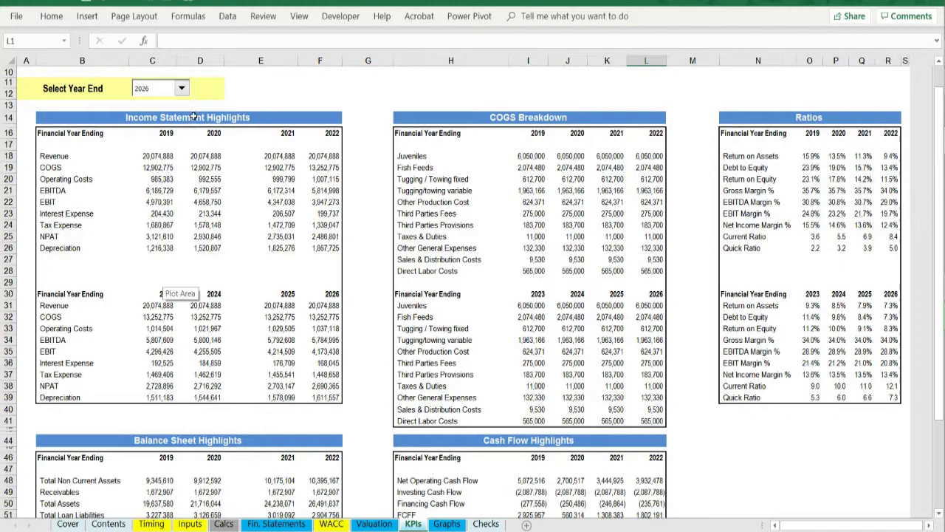
pyautogui.click(193, 117)
pyautogui.click(532, 117)
pyautogui.scroll(-4, 207, 314)
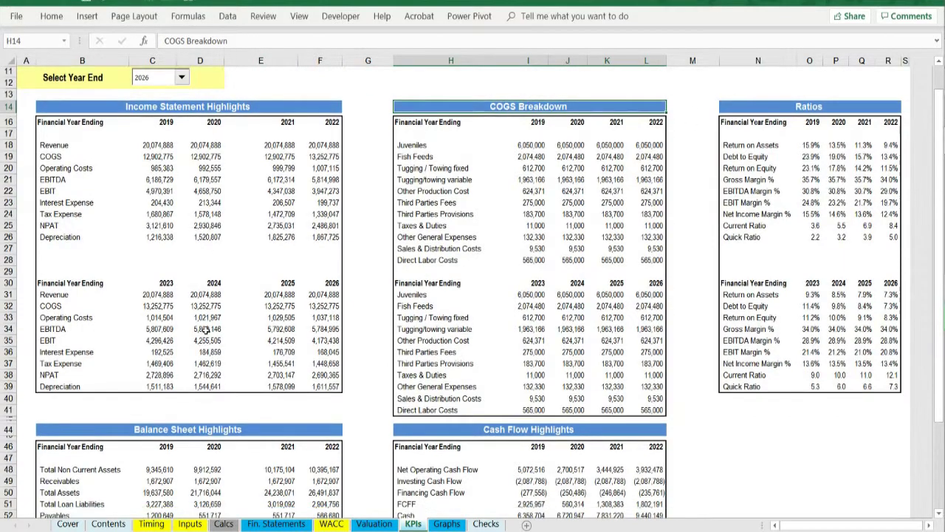
pyautogui.click(207, 313)
pyautogui.click(491, 306)
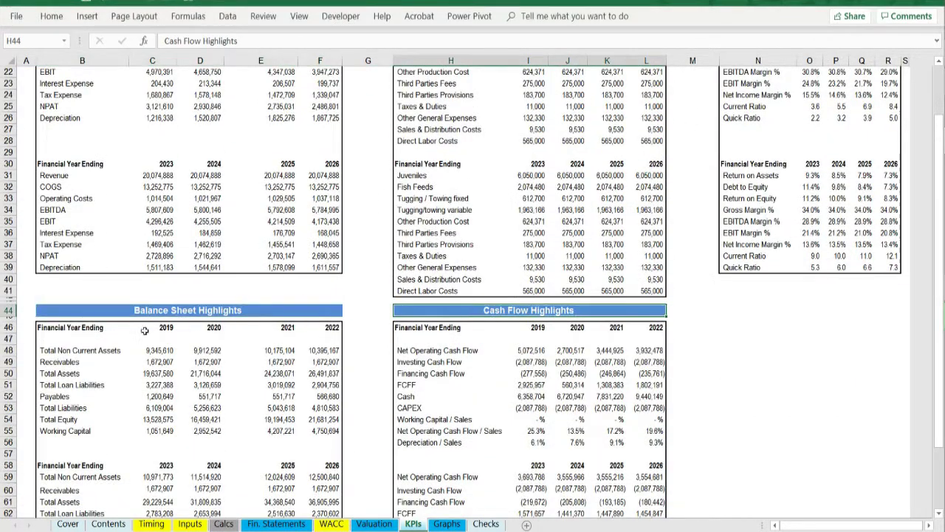
pyautogui.scroll(-10, 133, 340)
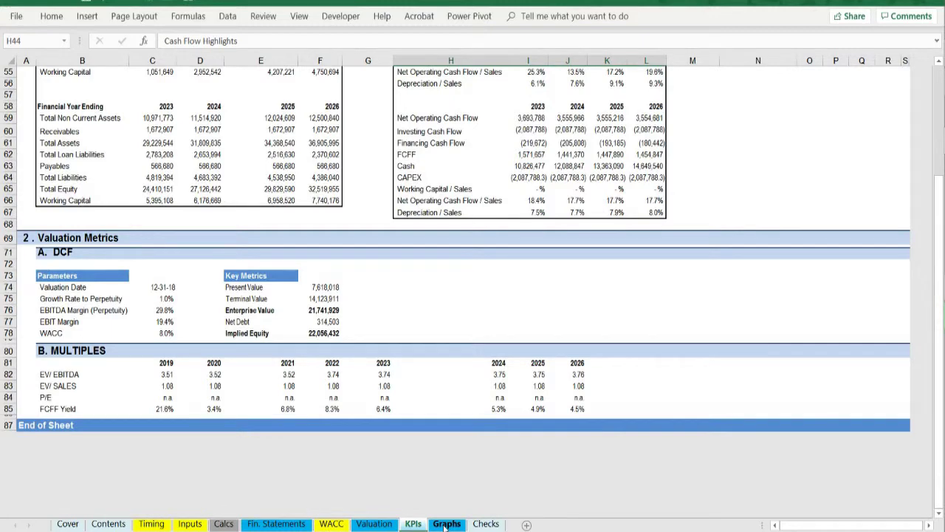
pyautogui.click(446, 524)
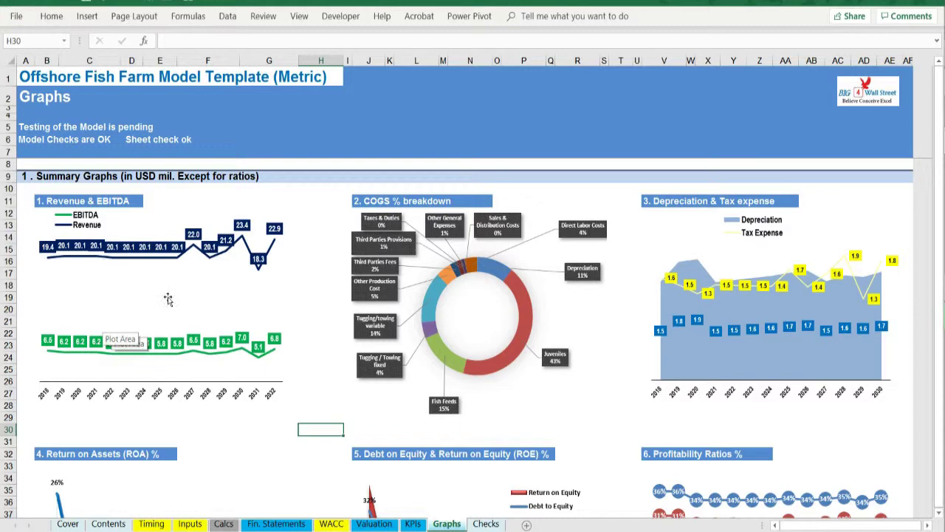
# Scroll through Graphs charts 1–11, down to the EV-to-equity bridge and value range chart
pyautogui.scroll(-1, 194, 318)
pyautogui.scroll(-9, 194, 318)
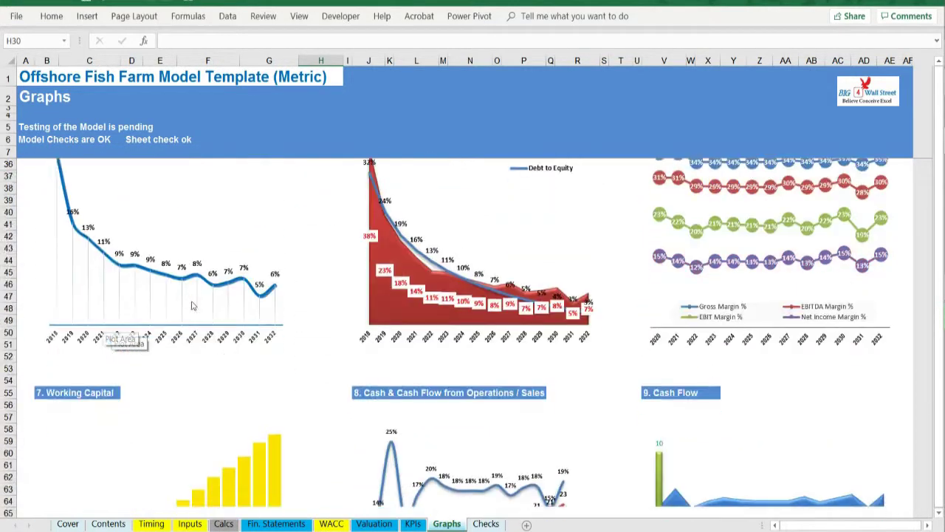
pyautogui.scroll(-8, 191, 287)
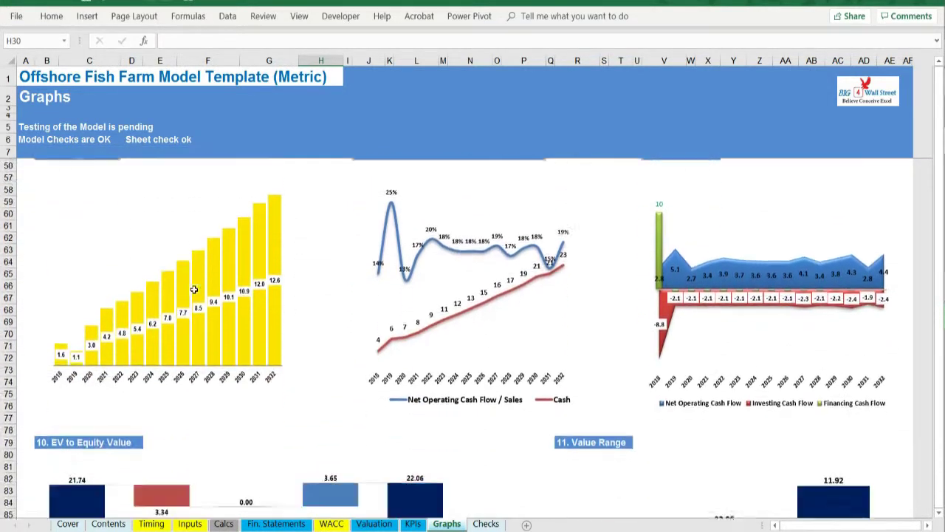
pyautogui.scroll(-4, 194, 294)
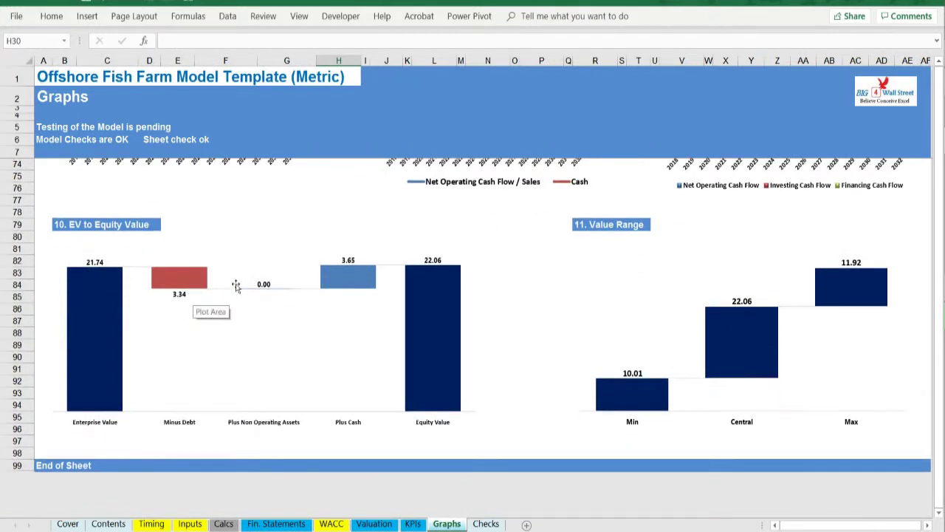
# On the Checks sheet, select cells F12 to F25 showing the check results as OK
pyautogui.click(485, 524)
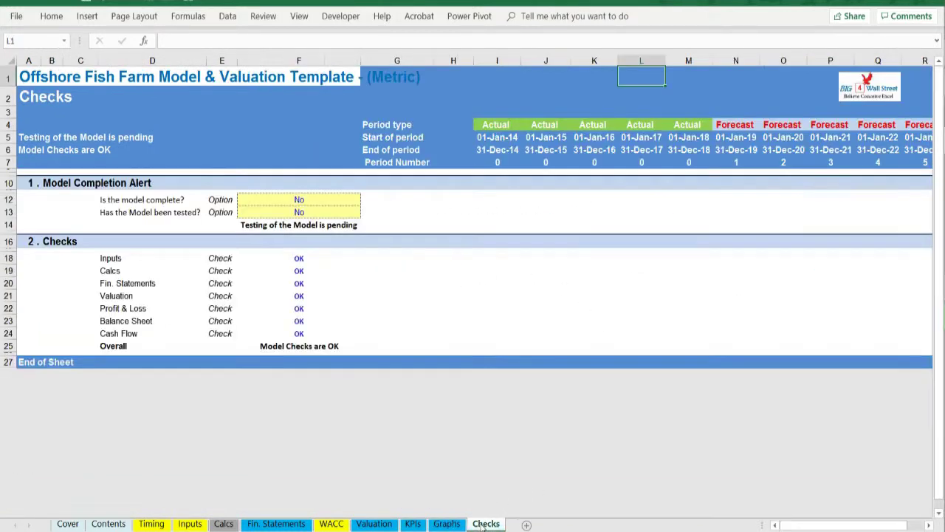
pyautogui.moveTo(299, 199); pyautogui.dragTo(286, 345)
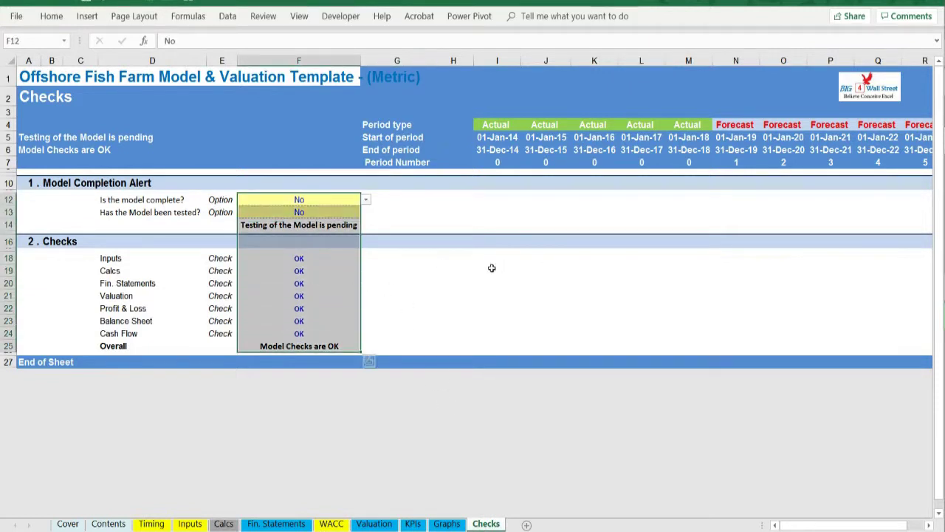